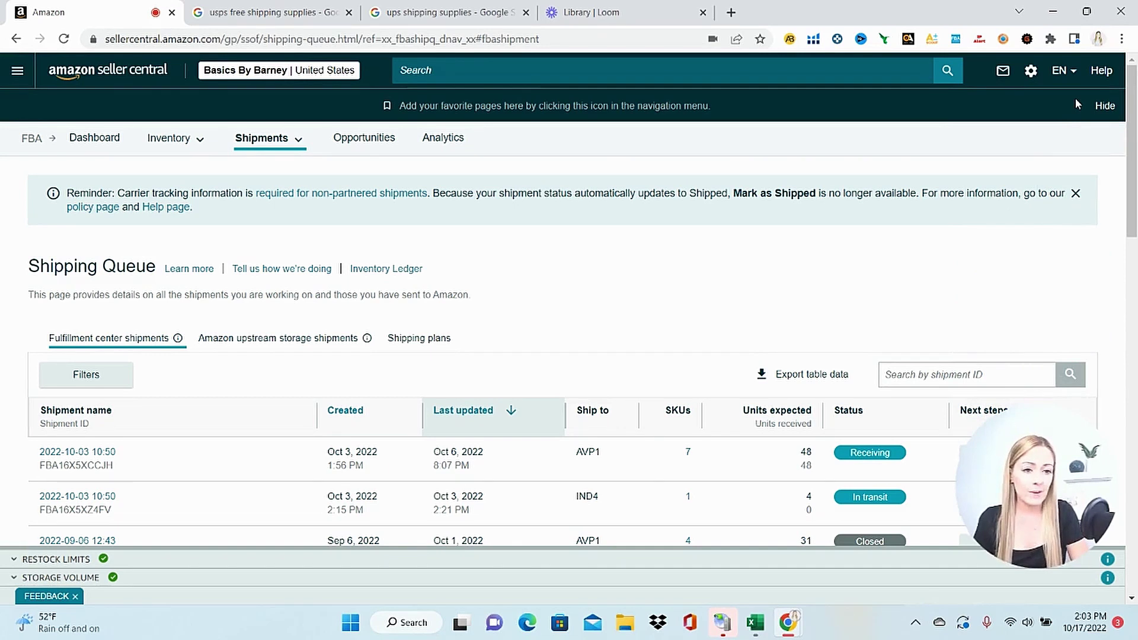
Step: Open the seller account's Shipping Settings
{"action": "left_click", "coordinate": [1030, 70]}
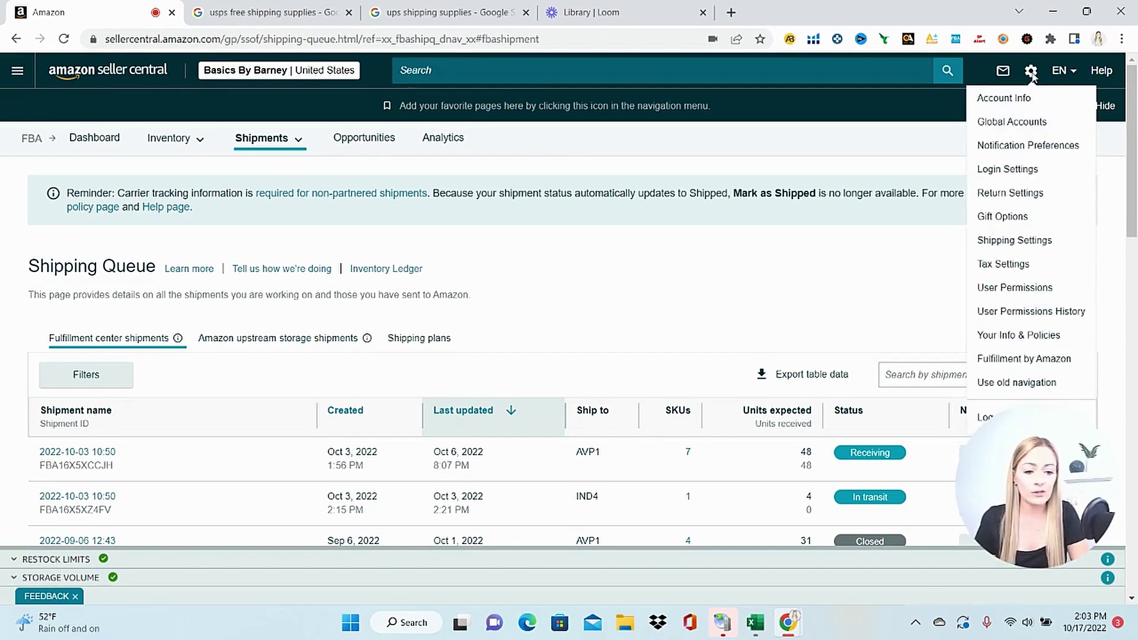
{"action": "left_click", "coordinate": [1034, 241]}
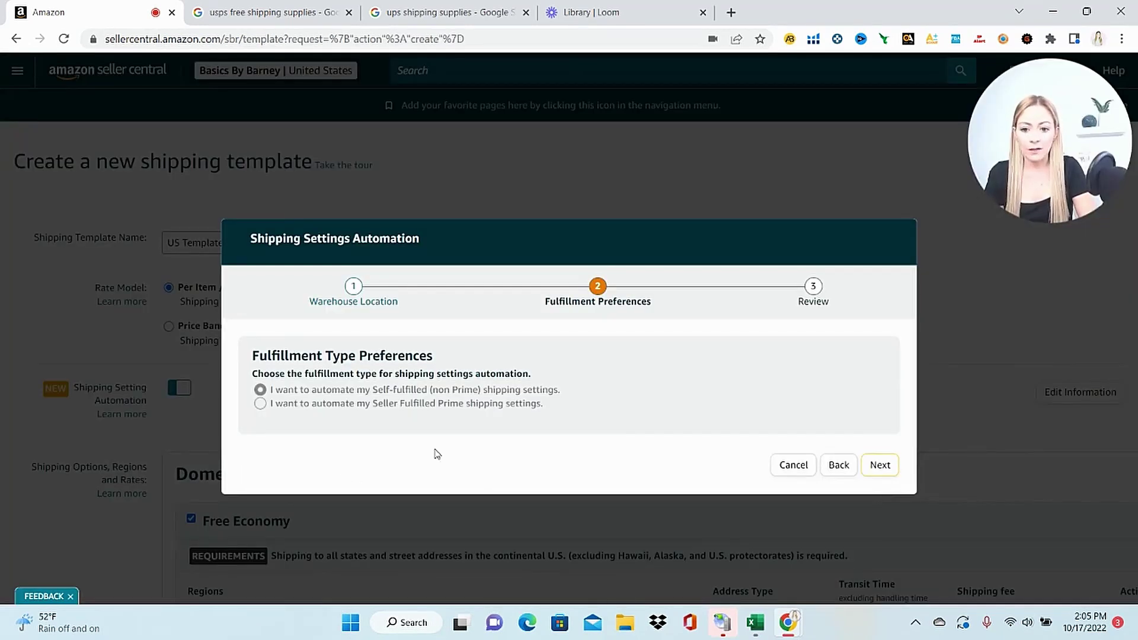
Step: Continue self-fulfilled (non Prime) shipping automation and select UPS Ground, UPS 3 Day Select, USPS First-Class Mail and USPS Priority Mail as services
{"action": "left_click", "coordinate": [880, 466]}
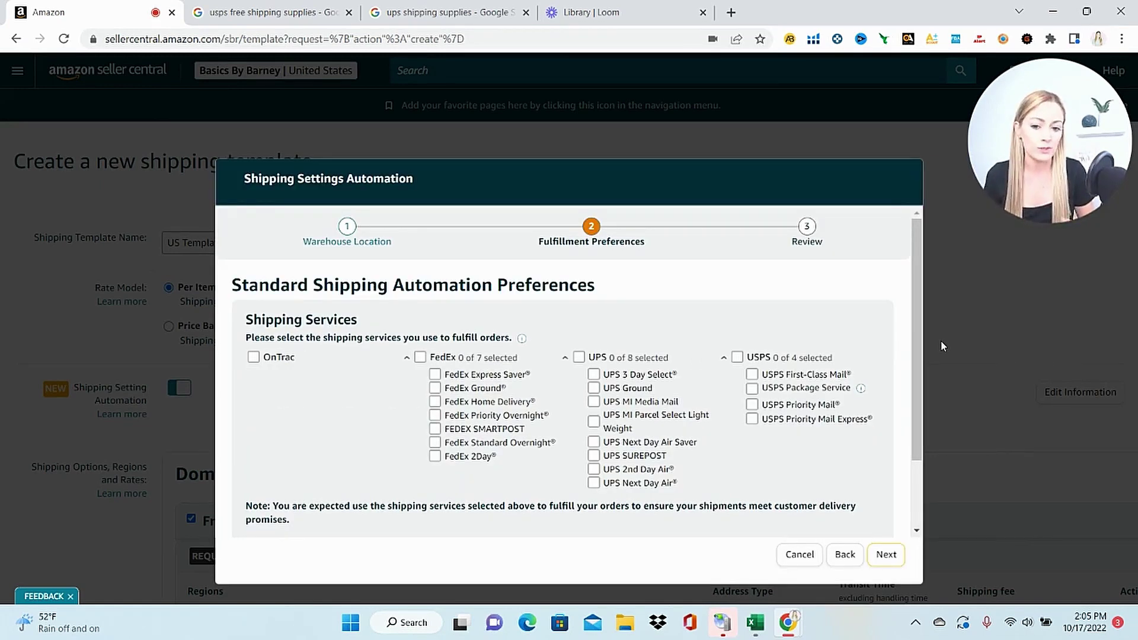
{"action": "scroll", "coordinate": [940, 340], "scroll_direction": "down", "scroll_amount": 1}
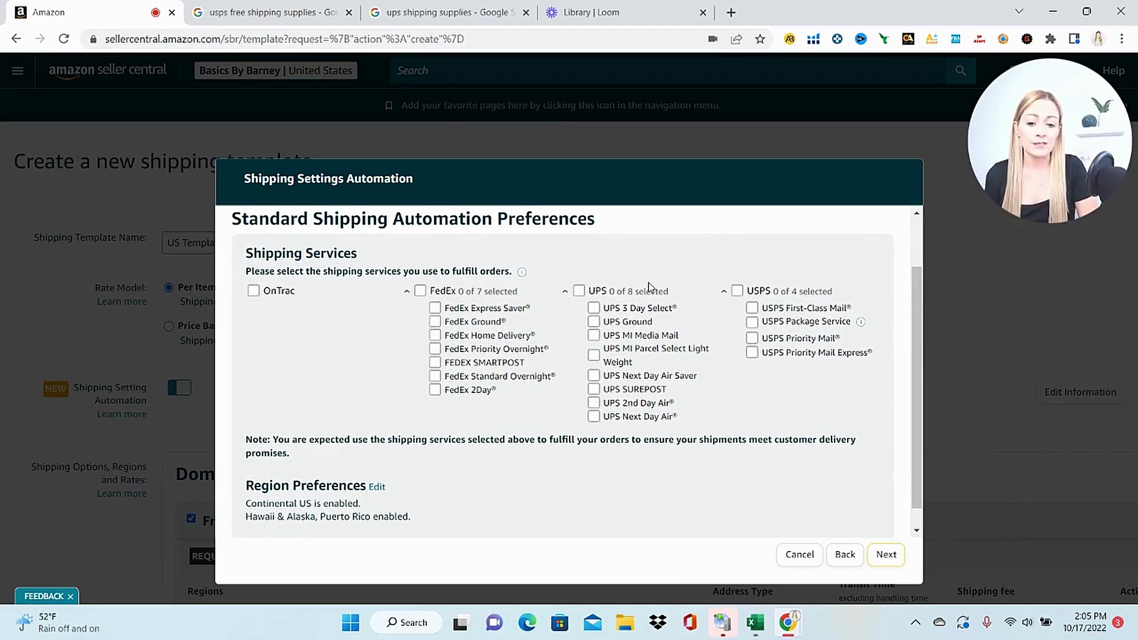
{"action": "left_click", "coordinate": [596, 324]}
{"action": "left_click", "coordinate": [594, 307]}
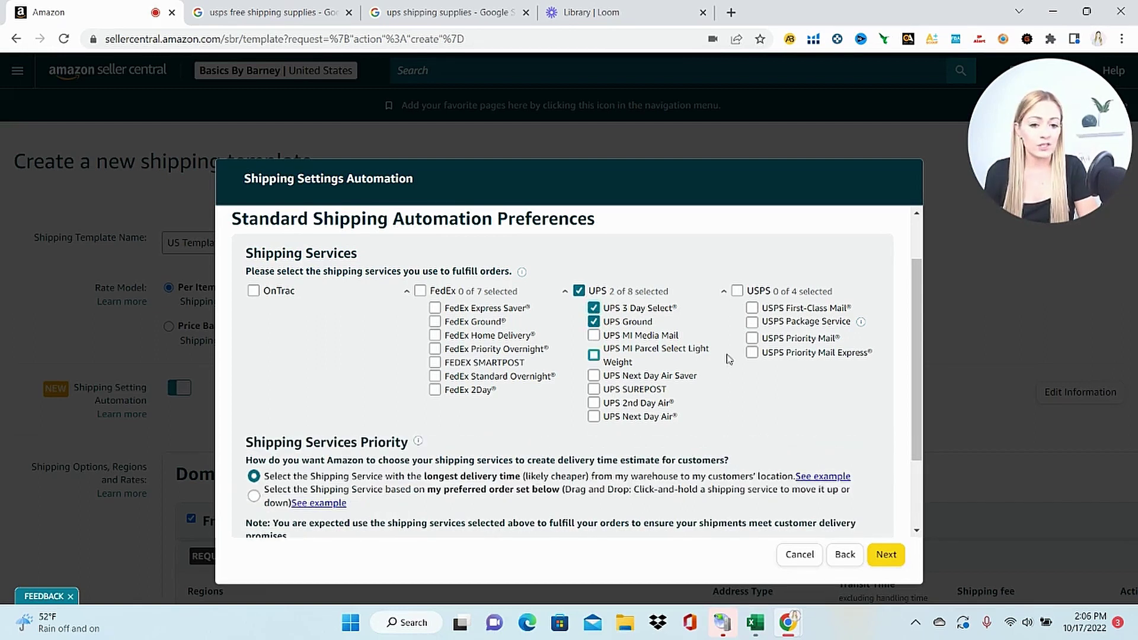
{"action": "left_click", "coordinate": [752, 309]}
{"action": "left_click", "coordinate": [752, 338]}
{"action": "scroll", "coordinate": [724, 524], "scroll_direction": "up", "scroll_amount": 1}
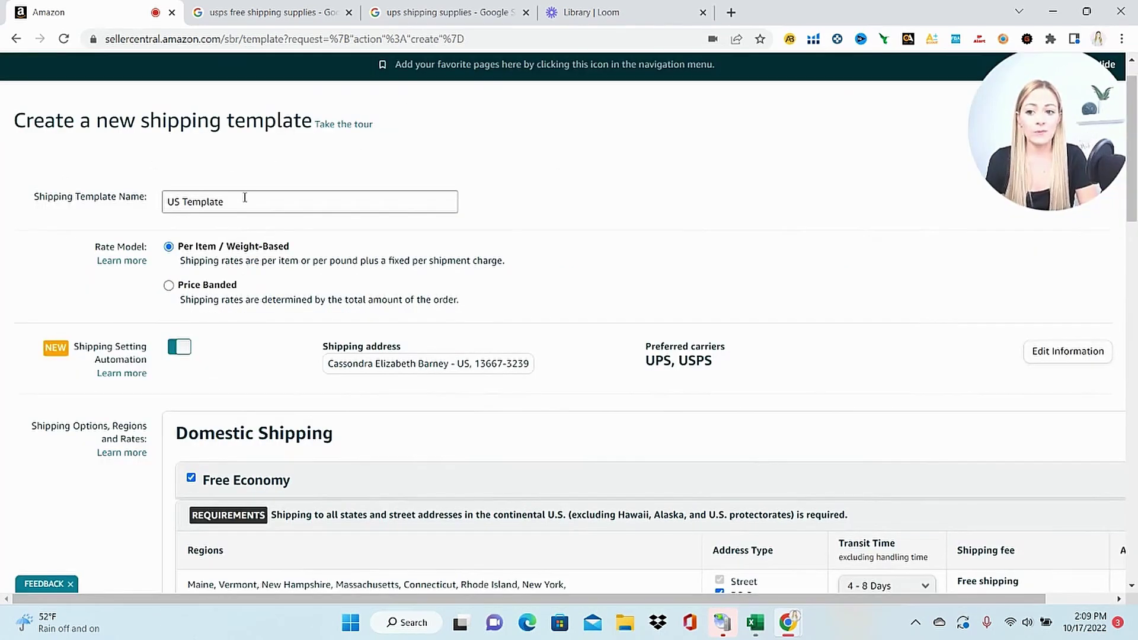
Step: Rename the new shipping template as Regular Template
{"action": "left_click", "coordinate": [245, 198]}
{"action": "key", "text": "BackSpace"}
{"action": "key", "text": "BackSpace"}
{"action": "key", "text": "BackSpace"}
{"action": "key", "text": "BackSpace"}
{"action": "key", "text": "BackSpace"}
{"action": "key", "text": "BackSpace"}
{"action": "key", "text": "BackSpace"}
{"action": "key", "text": "BackSpace"}
{"action": "key", "text": "BackSpace"}
{"action": "key", "text": "BackSpace"}
{"action": "key", "text": "BackSpace"}
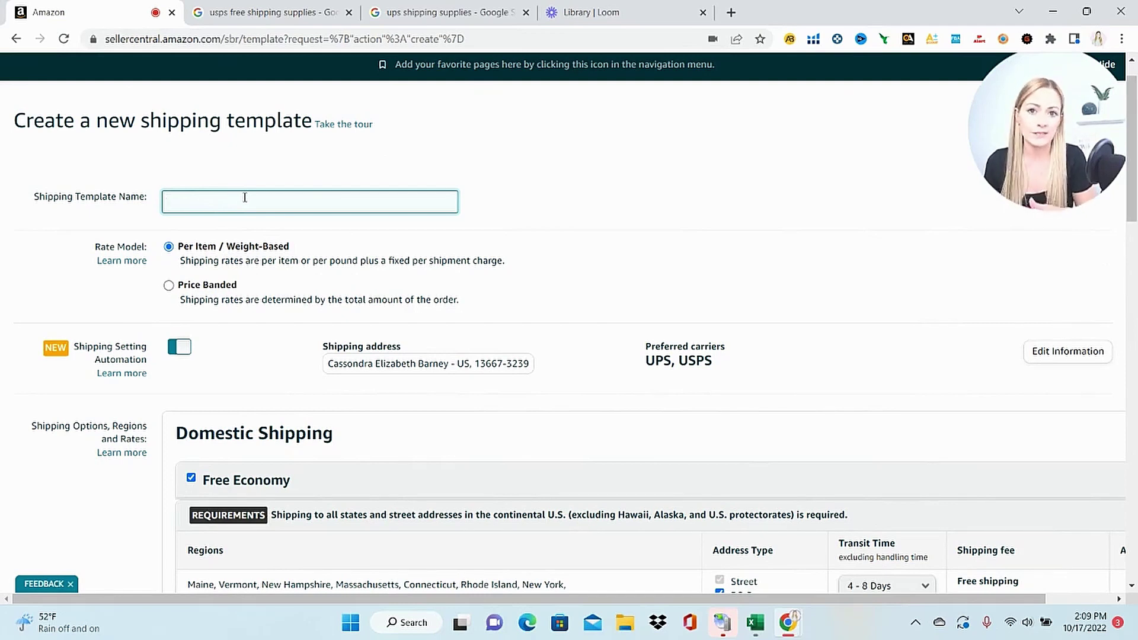
{"action": "type", "text": "Regular Template"}
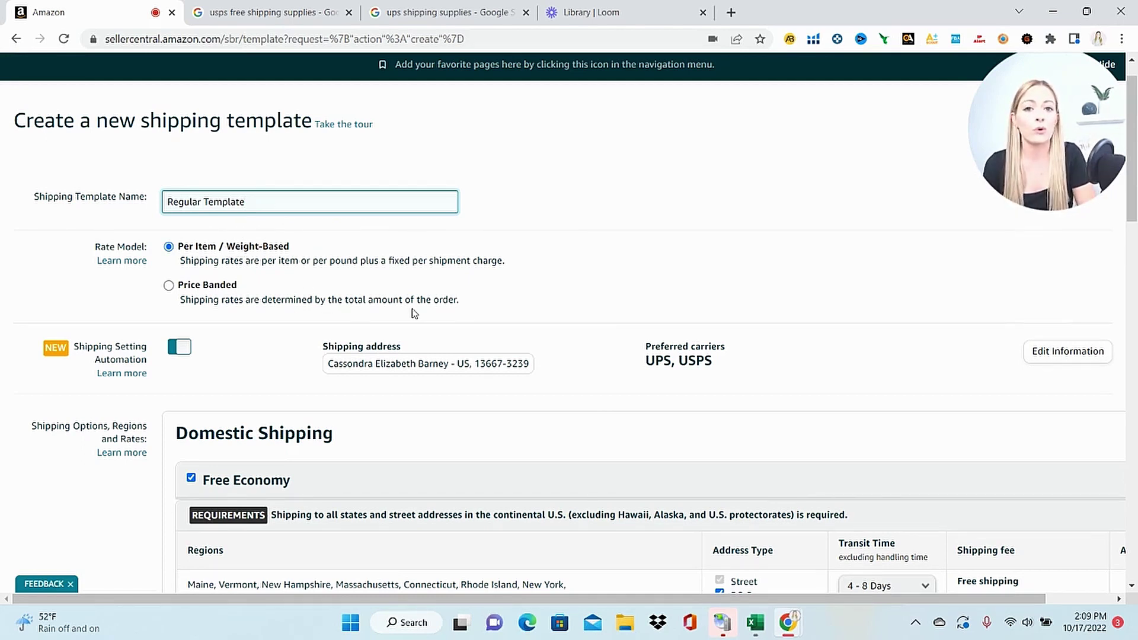
Step: Disable Free Economy under Domestic Shipping in the template and accept its removal
{"action": "scroll", "coordinate": [413, 313], "scroll_direction": "down", "scroll_amount": 3}
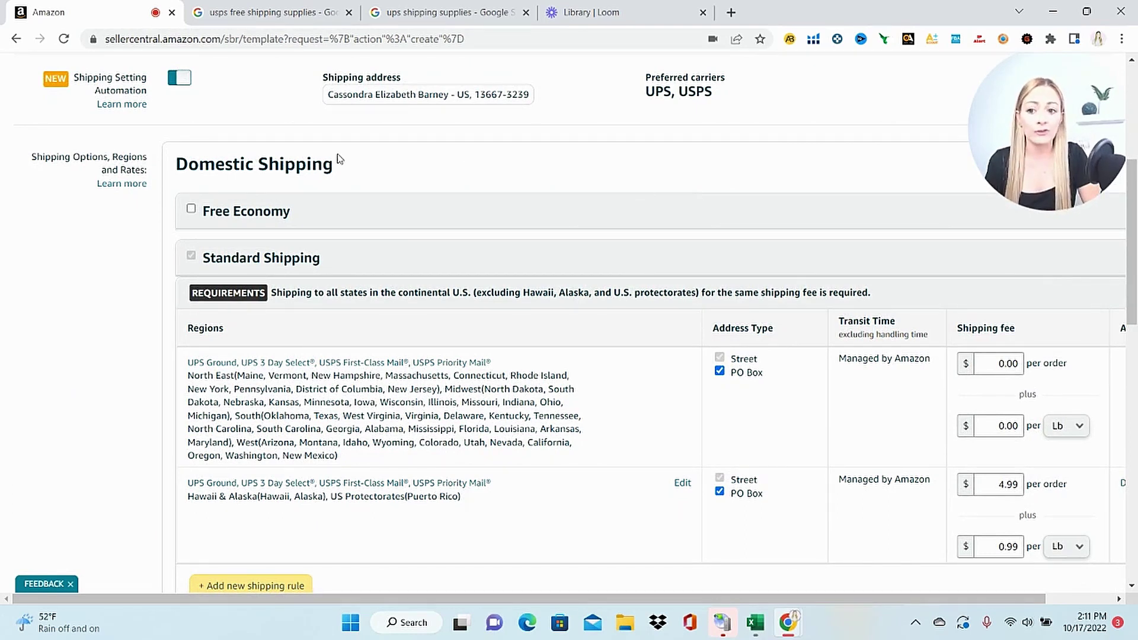
{"action": "left_click", "coordinate": [191, 209]}
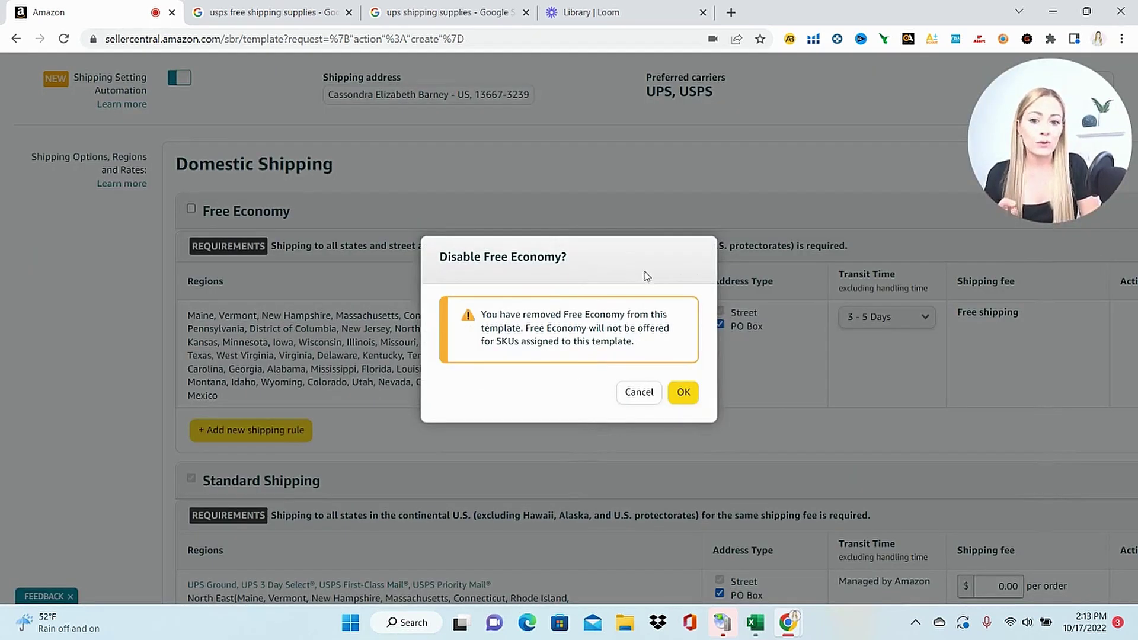
{"action": "left_click", "coordinate": [682, 394]}
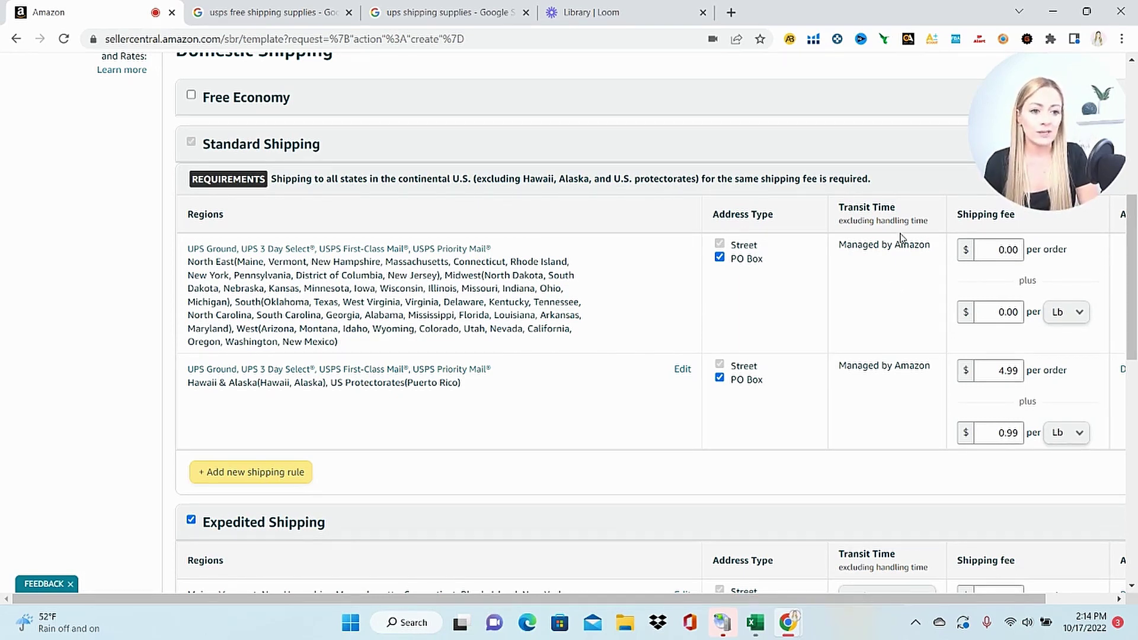
Step: Set the continental US Standard Shipping fee to $7.00 per order plus $1.00 per Lb
{"action": "double_click", "coordinate": [1016, 251]}
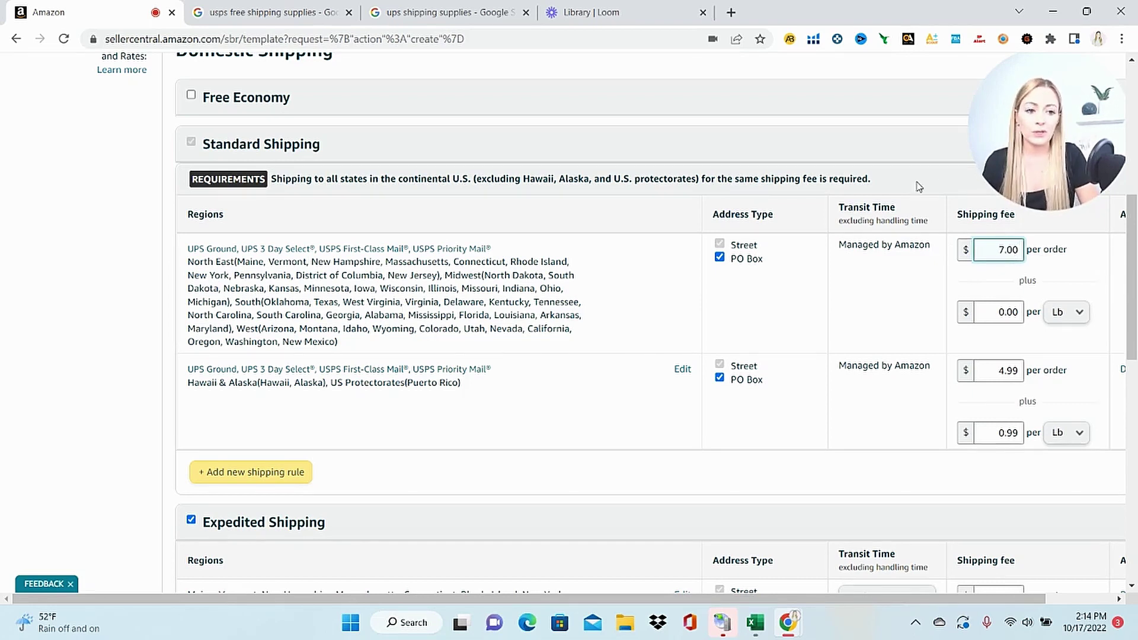
{"action": "left_click", "coordinate": [1009, 310]}
{"action": "double_click", "coordinate": [1015, 314]}
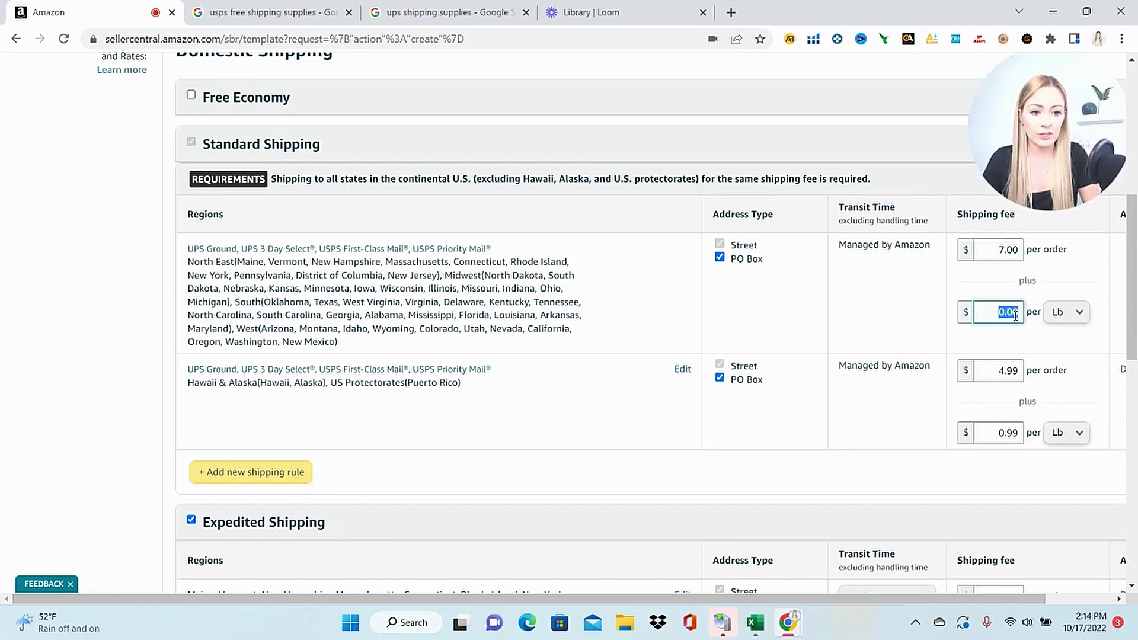
{"action": "type", "text": "1.00"}
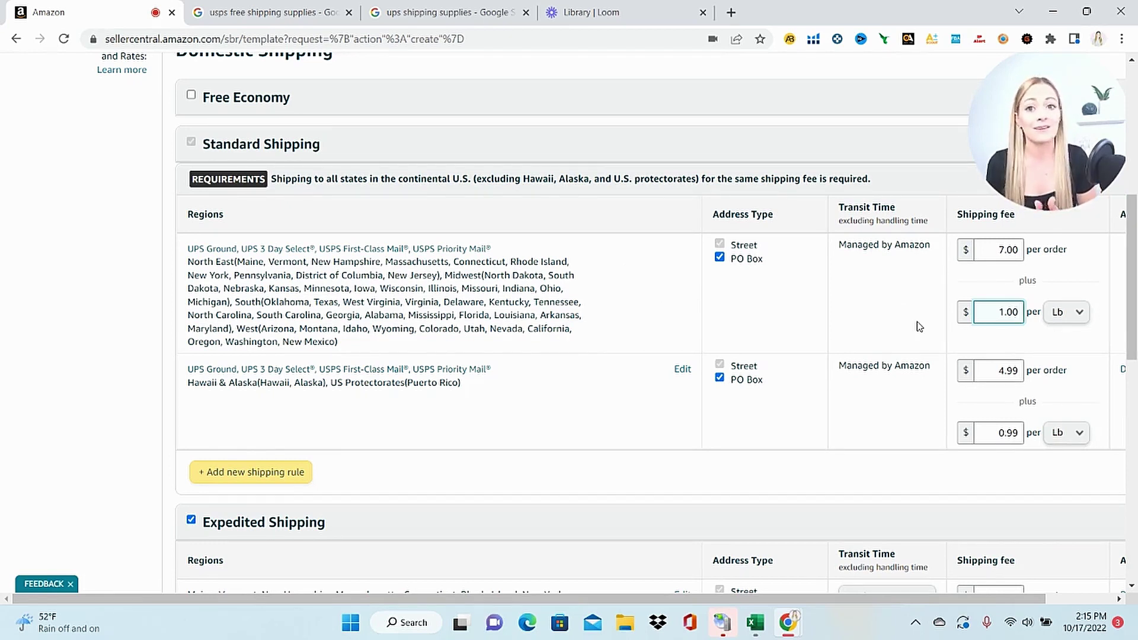
Step: Review the remaining domestic and international shipping options and save the template
{"action": "scroll", "coordinate": [919, 327], "scroll_direction": "down", "scroll_amount": 1}
{"action": "left_click_drag", "start_coordinate": [1136, 291], "coordinate": [1136, 371]}
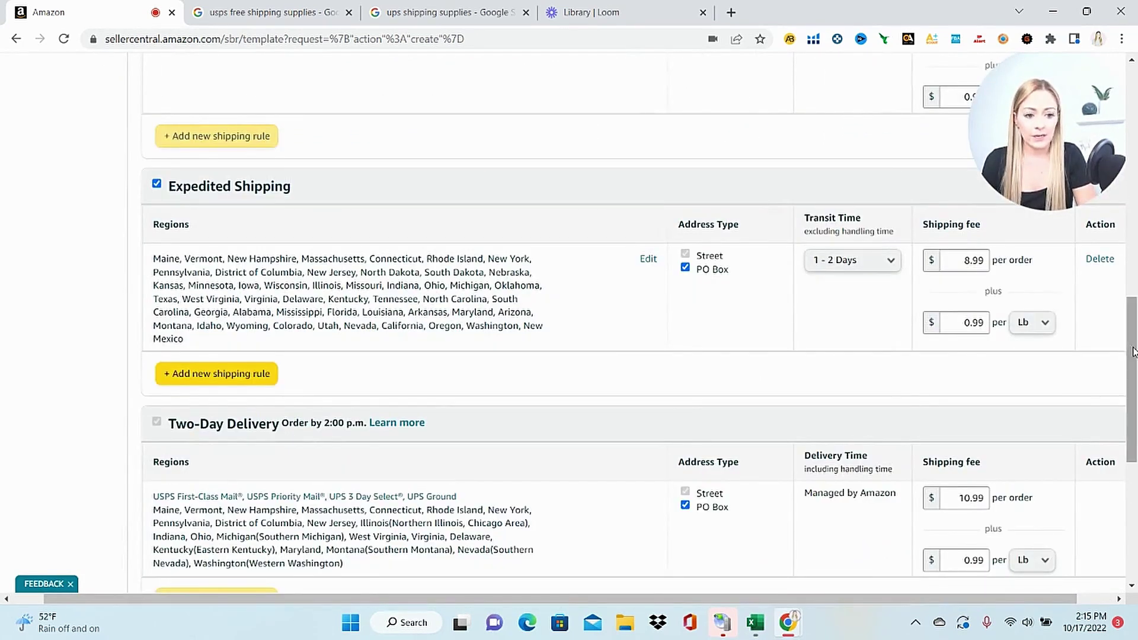
{"action": "scroll", "coordinate": [939, 314], "scroll_direction": "down", "scroll_amount": 3}
{"action": "scroll", "coordinate": [930, 437], "scroll_direction": "down", "scroll_amount": 3}
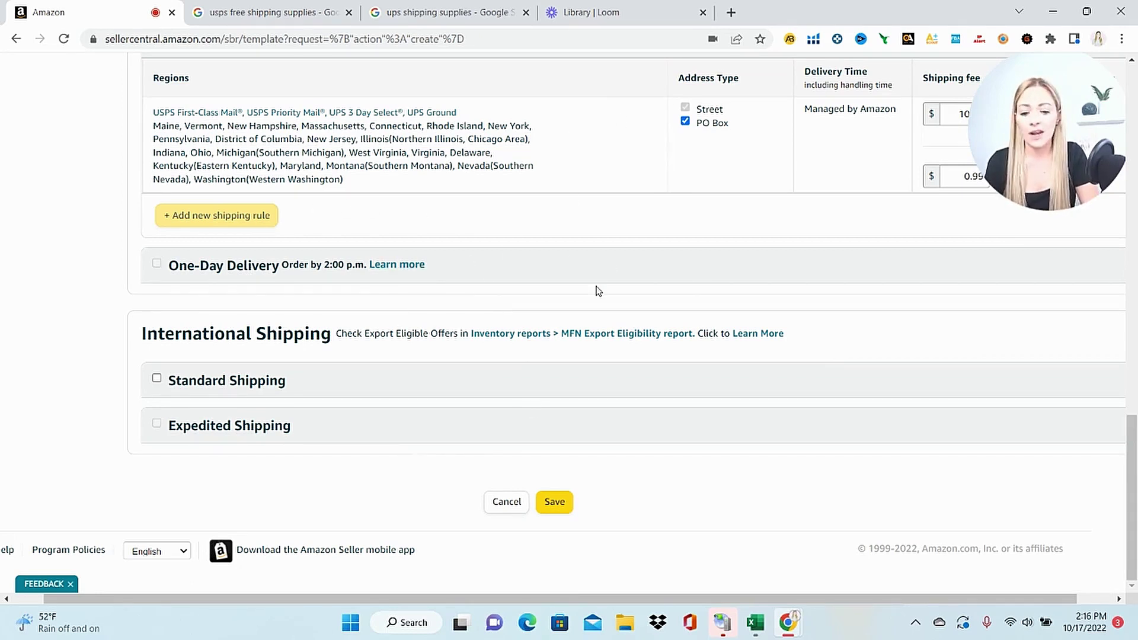
{"action": "left_click", "coordinate": [554, 502]}
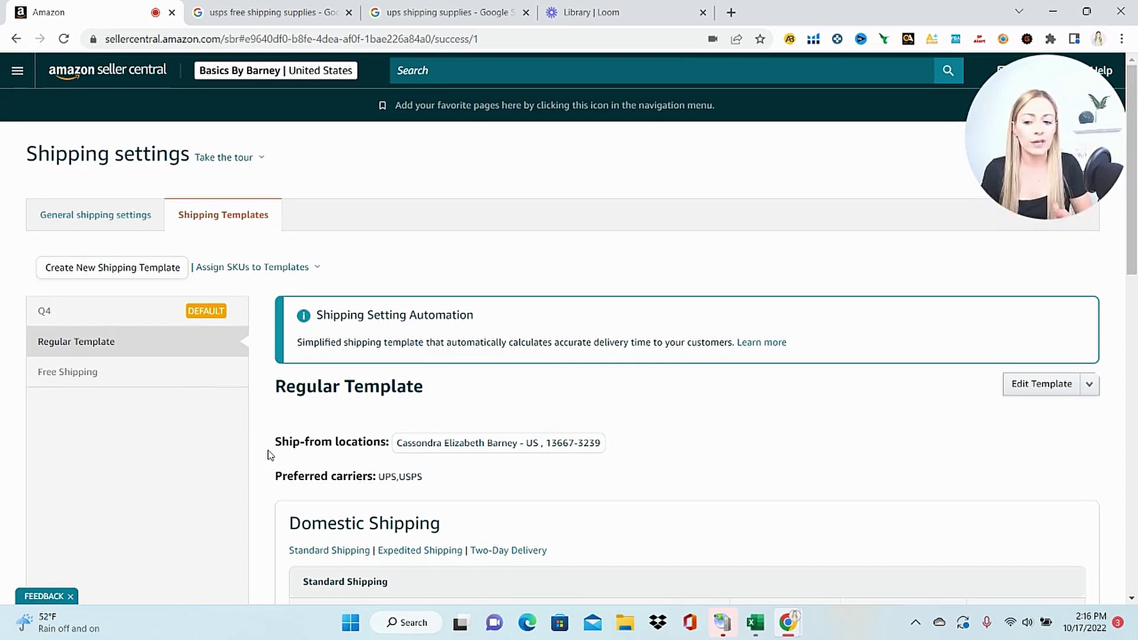
Step: Open the Free Shipping Supplies result on USPS.com and look through the available envelopes and boxes
{"action": "key", "text": "ctrl+w"}
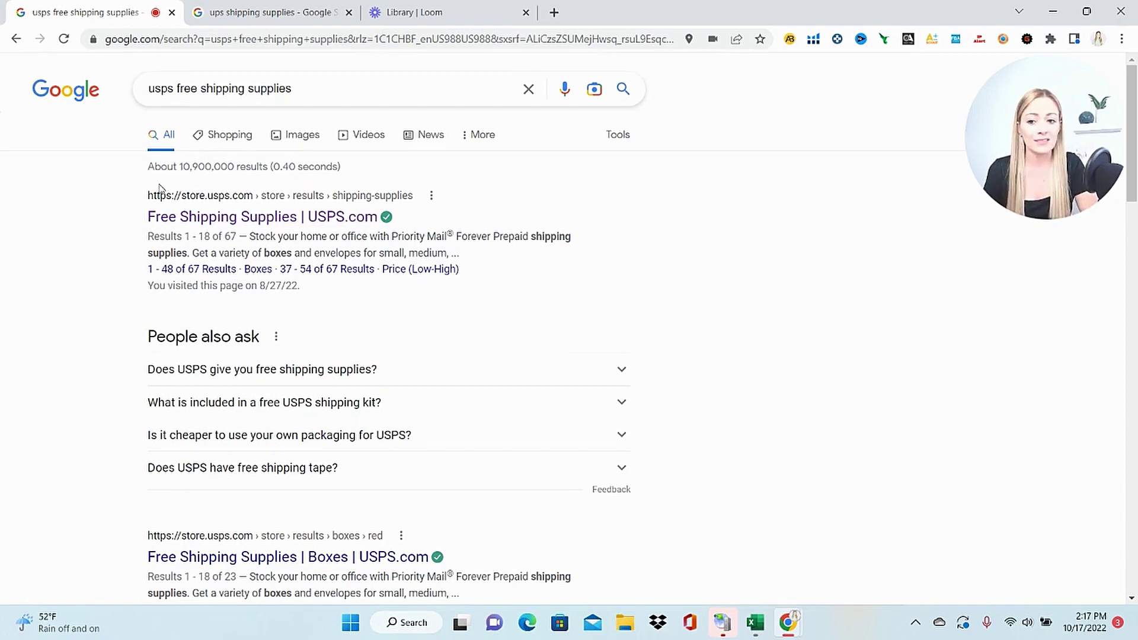
{"action": "left_click", "coordinate": [212, 217]}
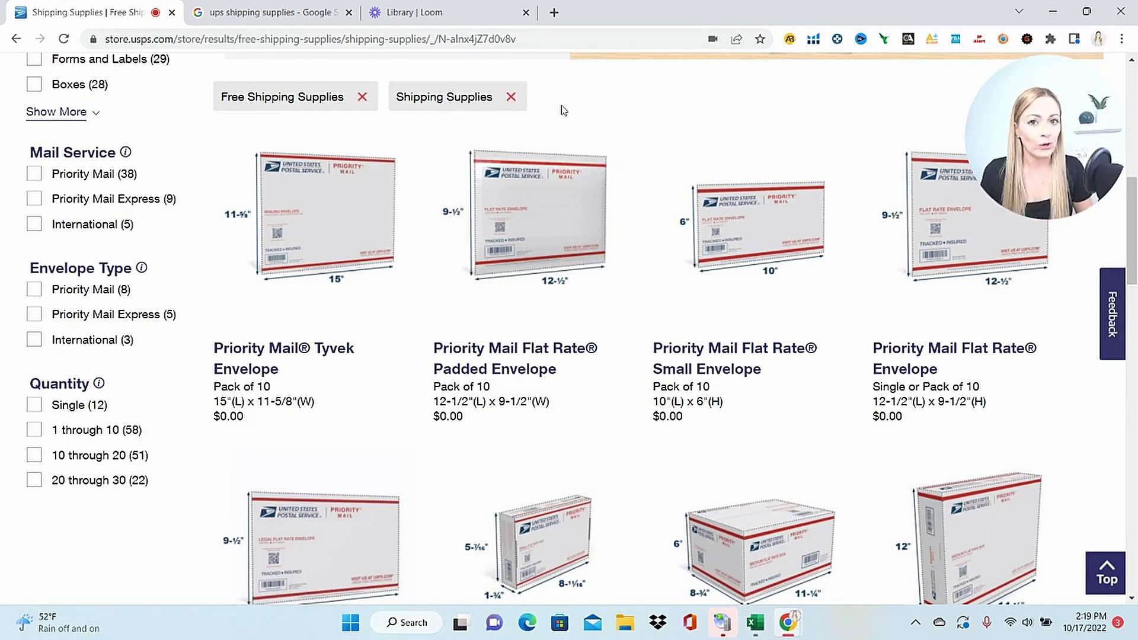
{"action": "scroll", "coordinate": [1133, 261], "scroll_direction": "down", "scroll_amount": 5}
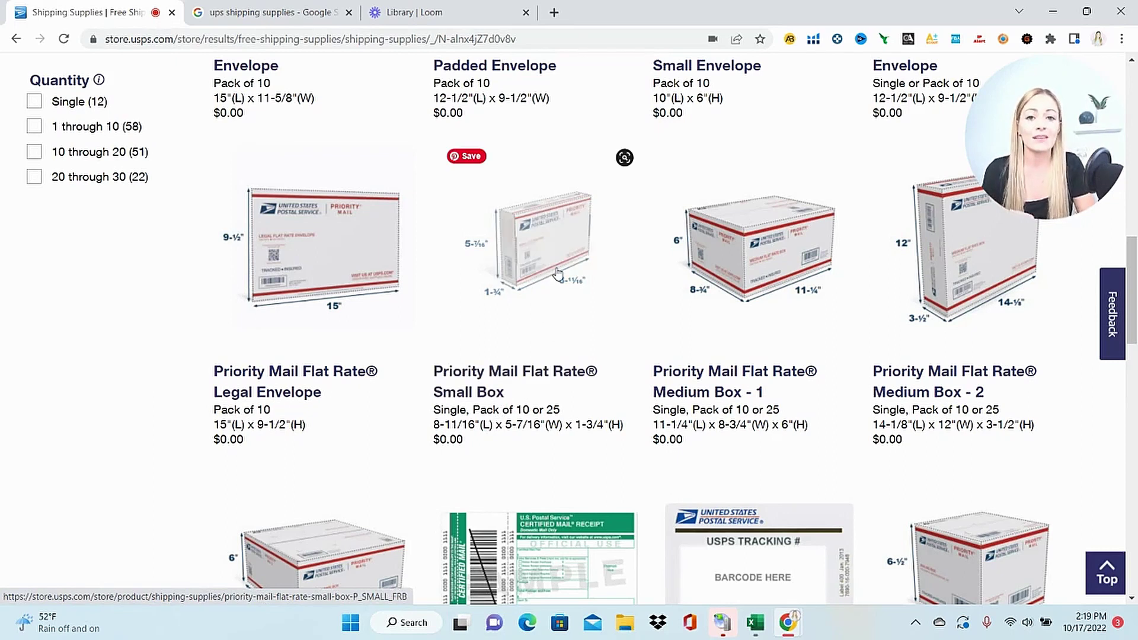
Step: Look through the UPS packaging and shipping supplies page and the Amazon results for white poly mailers
{"action": "key", "text": "ctrl+Tab"}
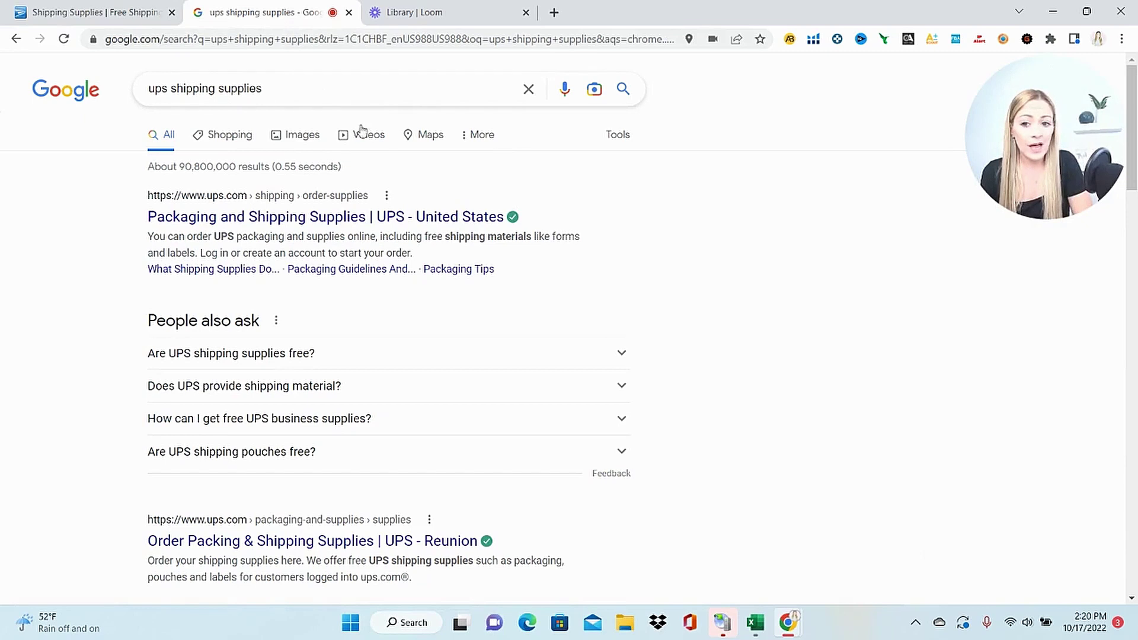
{"action": "left_click", "coordinate": [369, 192]}
{"action": "scroll", "coordinate": [1136, 191], "scroll_direction": "down", "scroll_amount": 2}
{"action": "scroll", "coordinate": [1136, 191], "scroll_direction": "down", "scroll_amount": 6}
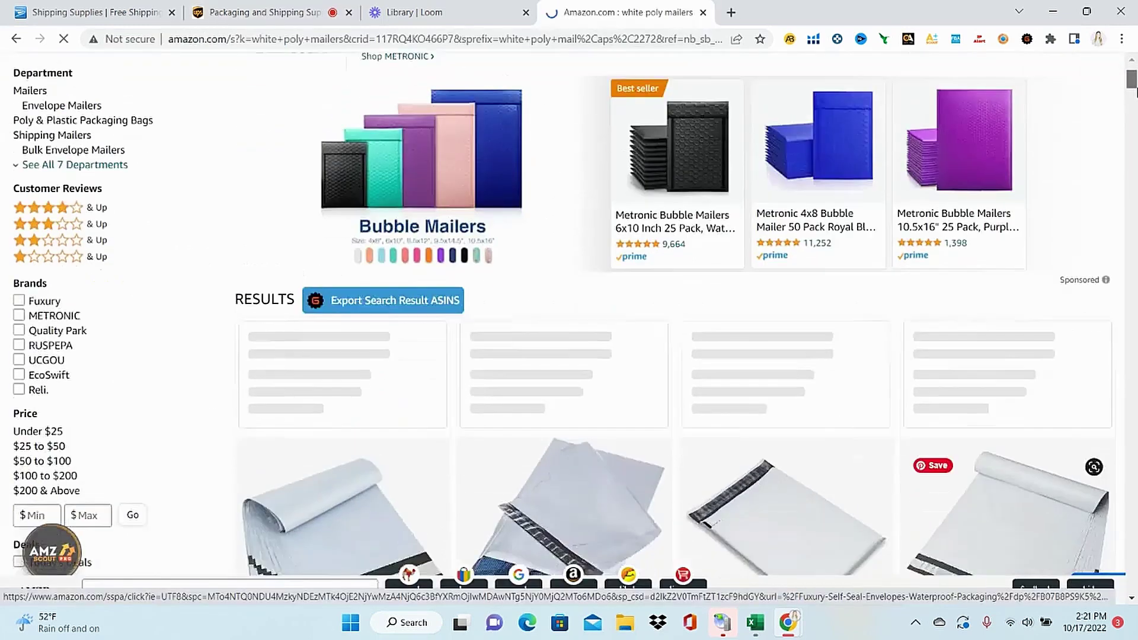
{"action": "scroll", "coordinate": [1007, 237], "scroll_direction": "down", "scroll_amount": 5}
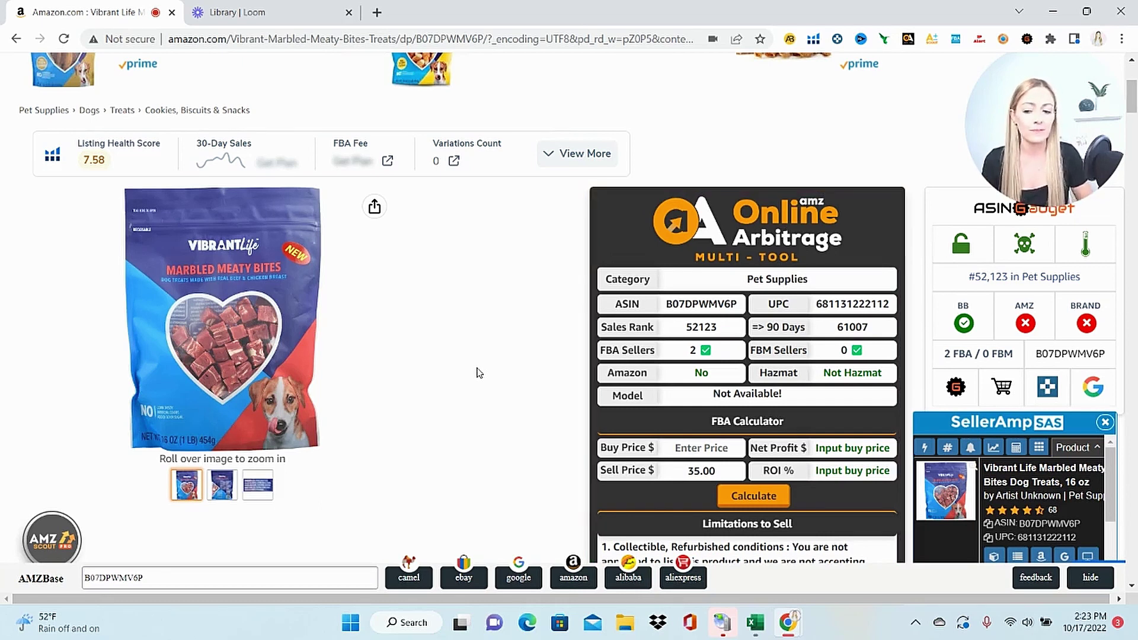
Step: Examine the Keepa Buy Box Statistics for the Vibrant Life Marbled Meaty Bites listing over a 365-day range
{"action": "scroll", "coordinate": [479, 372], "scroll_direction": "down", "scroll_amount": 10}
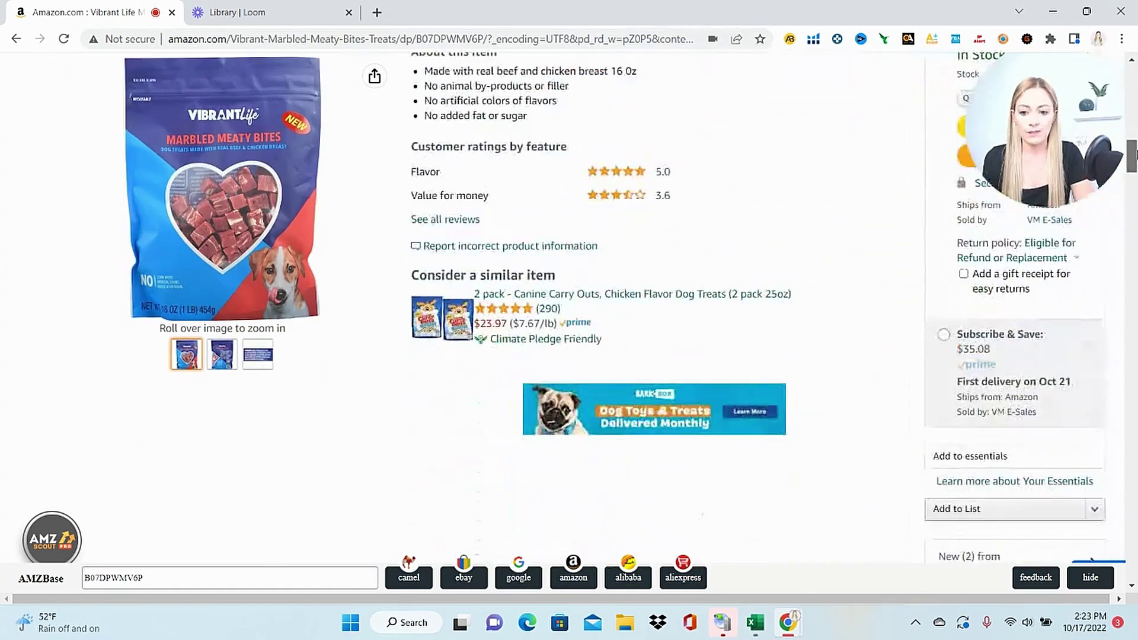
{"action": "scroll", "coordinate": [479, 372], "scroll_direction": "down", "scroll_amount": 10}
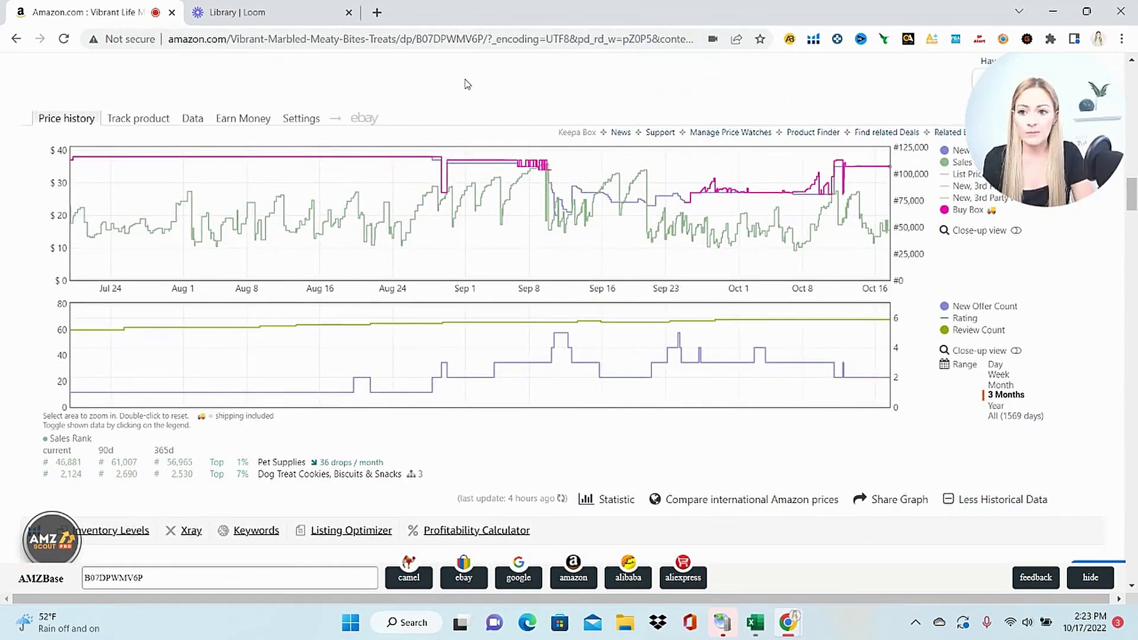
{"action": "left_click", "coordinate": [199, 118]}
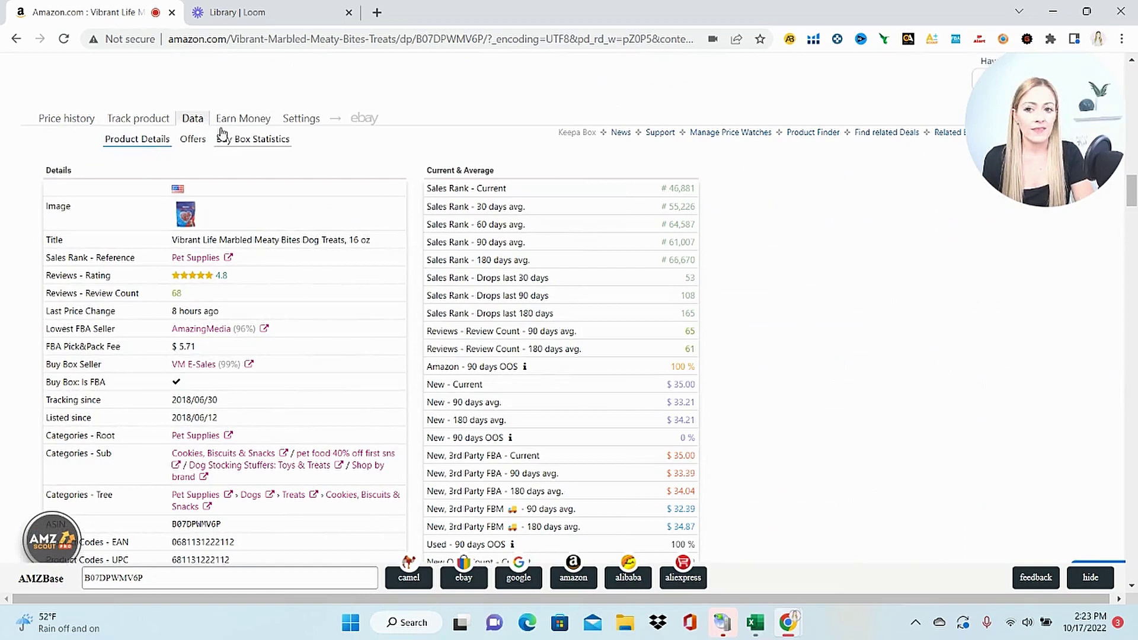
{"action": "left_click", "coordinate": [243, 143]}
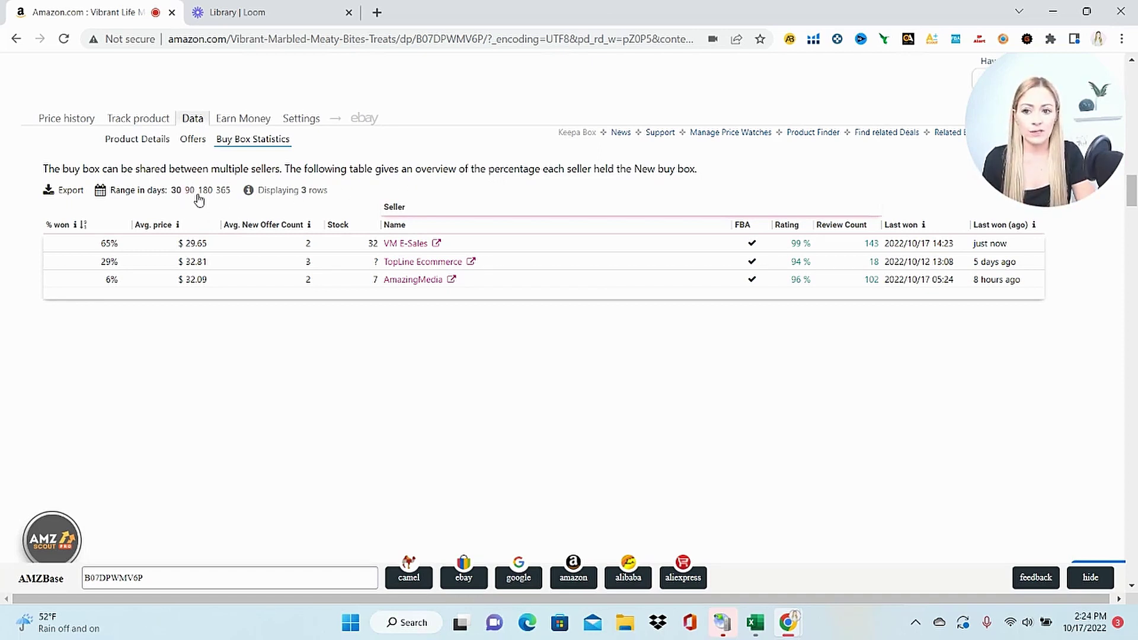
{"action": "left_click", "coordinate": [223, 190]}
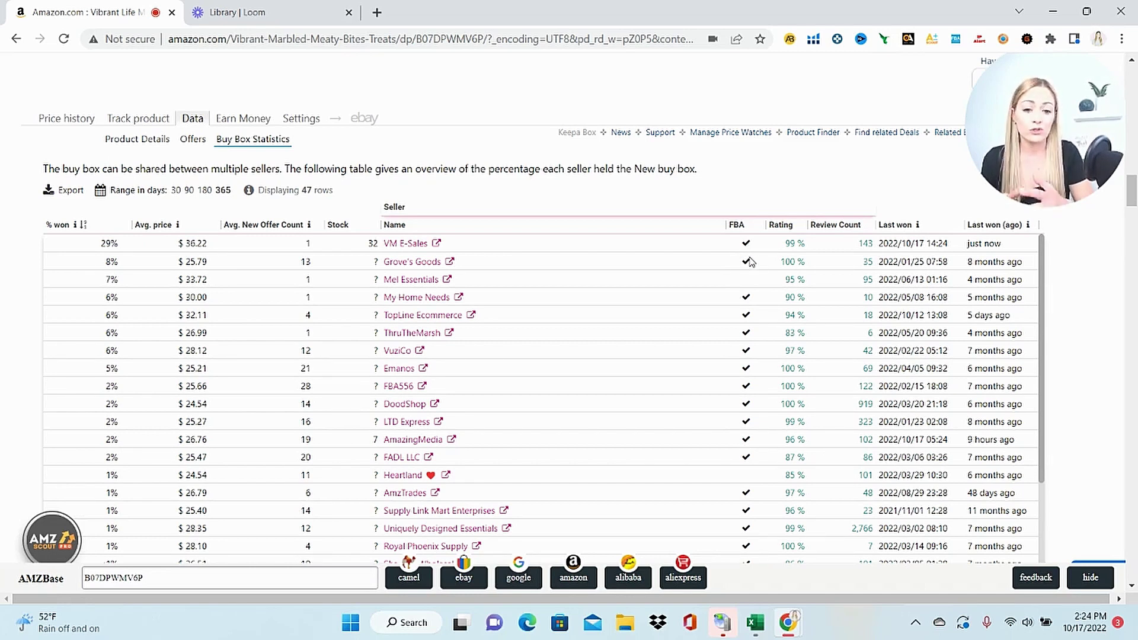
{"action": "scroll", "coordinate": [750, 262], "scroll_direction": "down", "scroll_amount": 3}
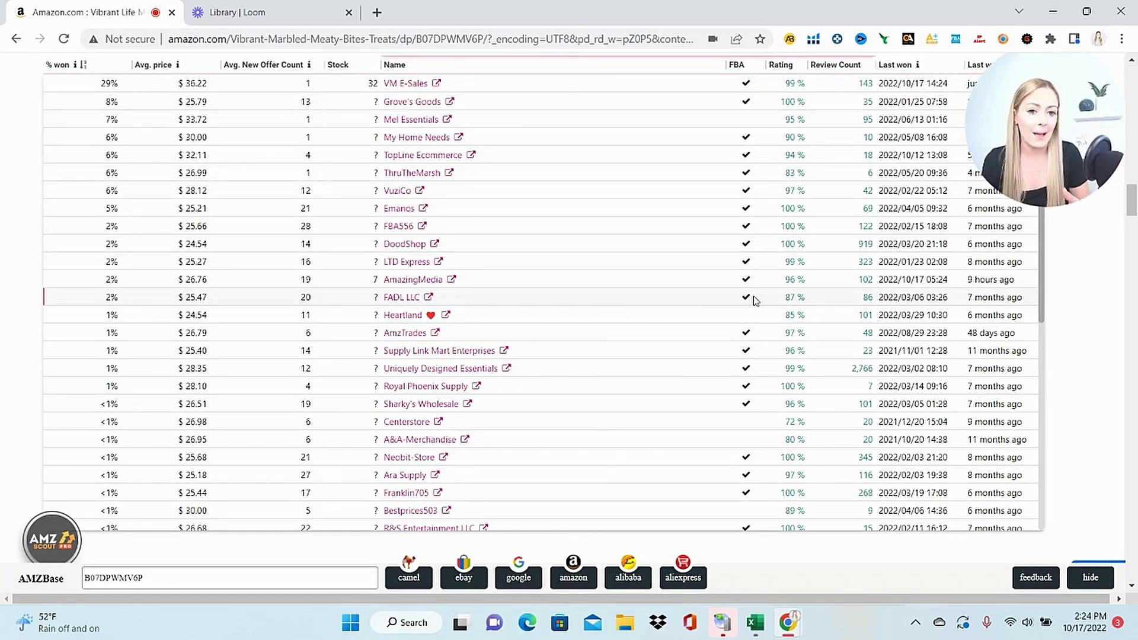
{"action": "left_click_drag", "start_coordinate": [1132, 210], "coordinate": [1137, 205]}
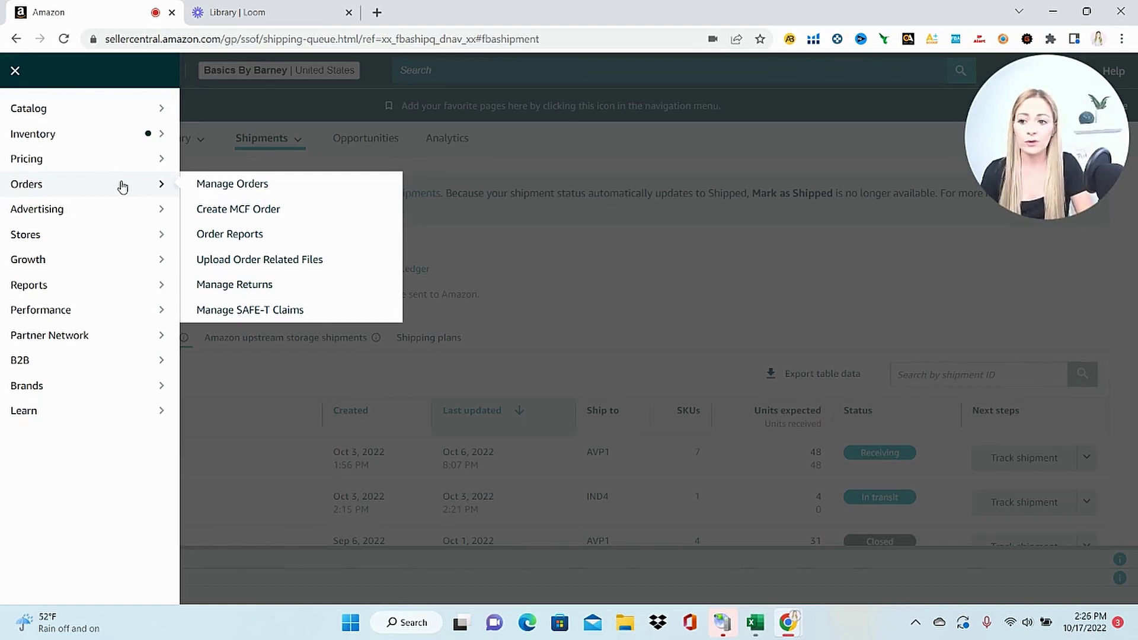
Step: Open Manage Orders in Seller Central and start buying shipping for the unshipped Body Shop Tea Tree toner order
{"action": "left_click", "coordinate": [213, 188]}
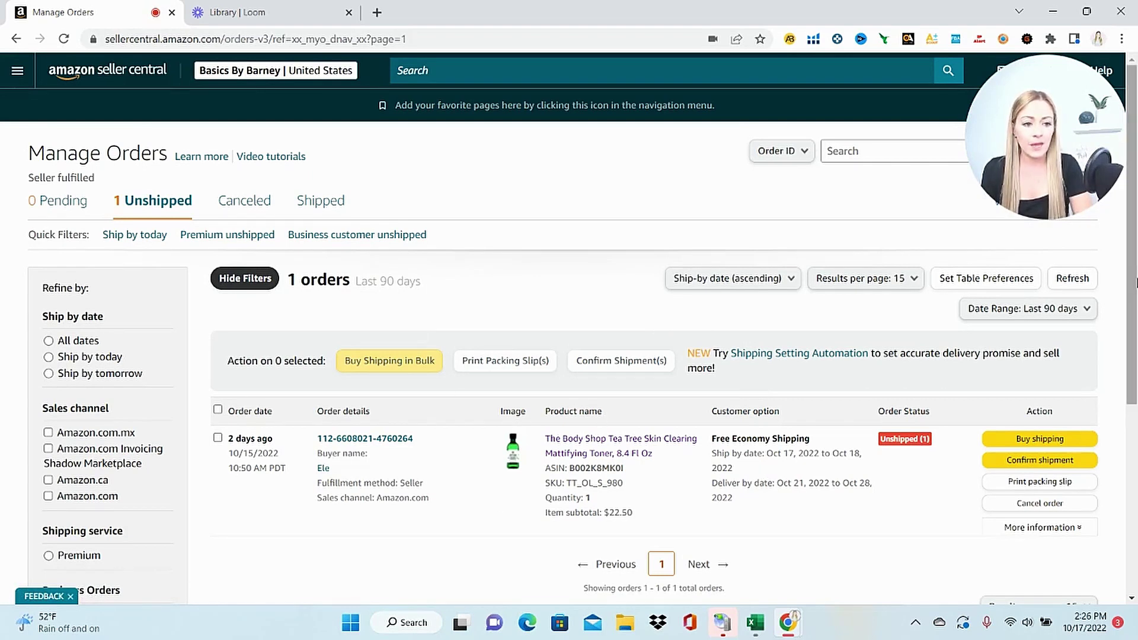
{"action": "left_click_drag", "start_coordinate": [1133, 280], "coordinate": [1134, 342]}
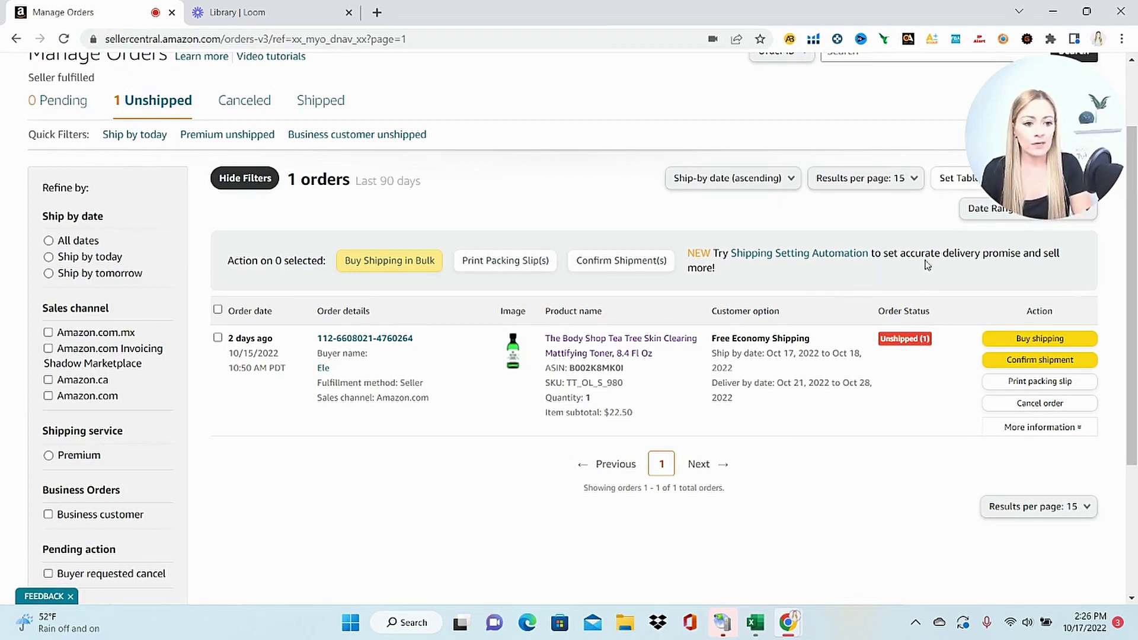
{"action": "left_click", "coordinate": [1025, 346]}
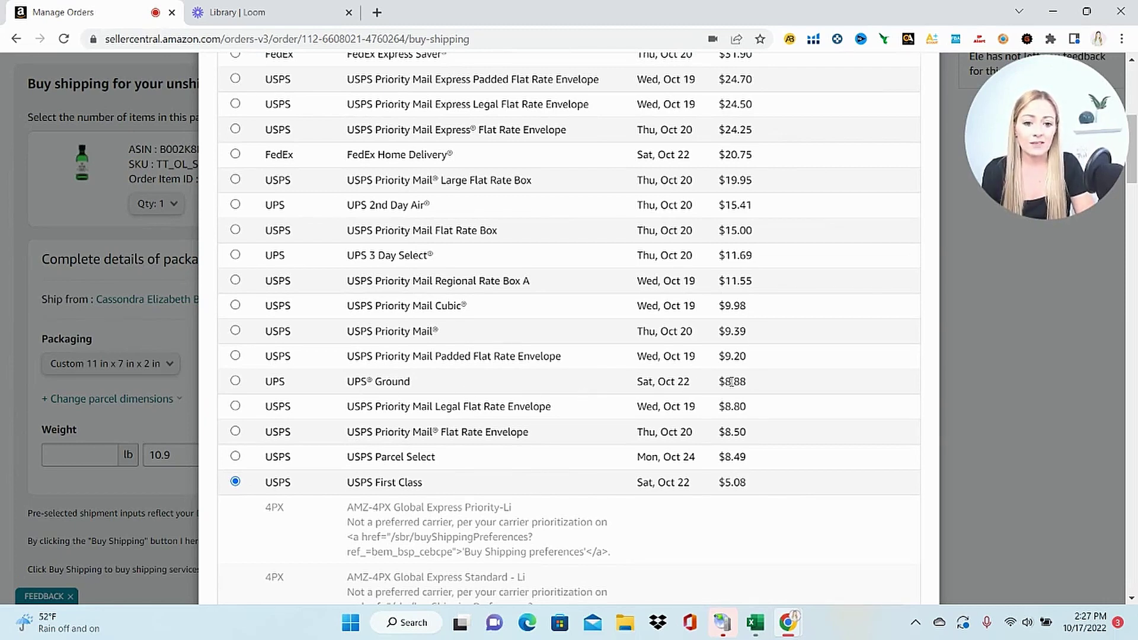
Step: Choose UPS Ground from the full list of shipping services and switch the selection to USPS First Class
{"action": "left_click", "coordinate": [755, 382]}
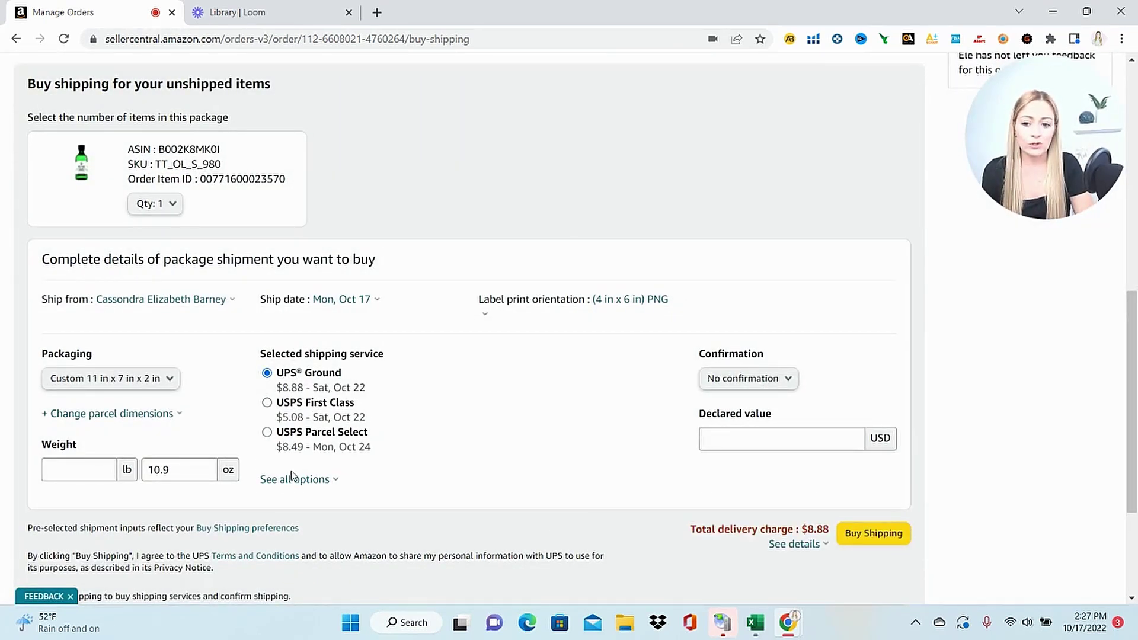
{"action": "left_click", "coordinate": [267, 403]}
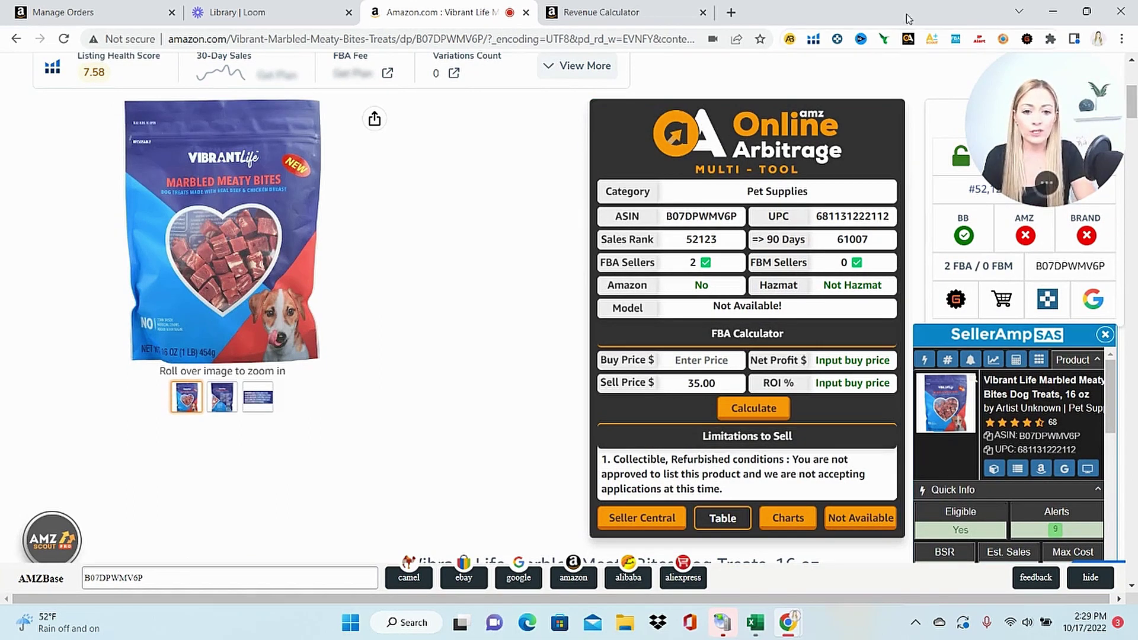
Step: Copy the ASIN B07DPWMV6P from the dog treats listing and search for it in the Seller Central Revenue Calculator
{"action": "left_click_drag", "start_coordinate": [740, 220], "coordinate": [664, 218]}
{"action": "key", "text": "ctrl+c"}
{"action": "key", "text": "ctrl+Tab"}
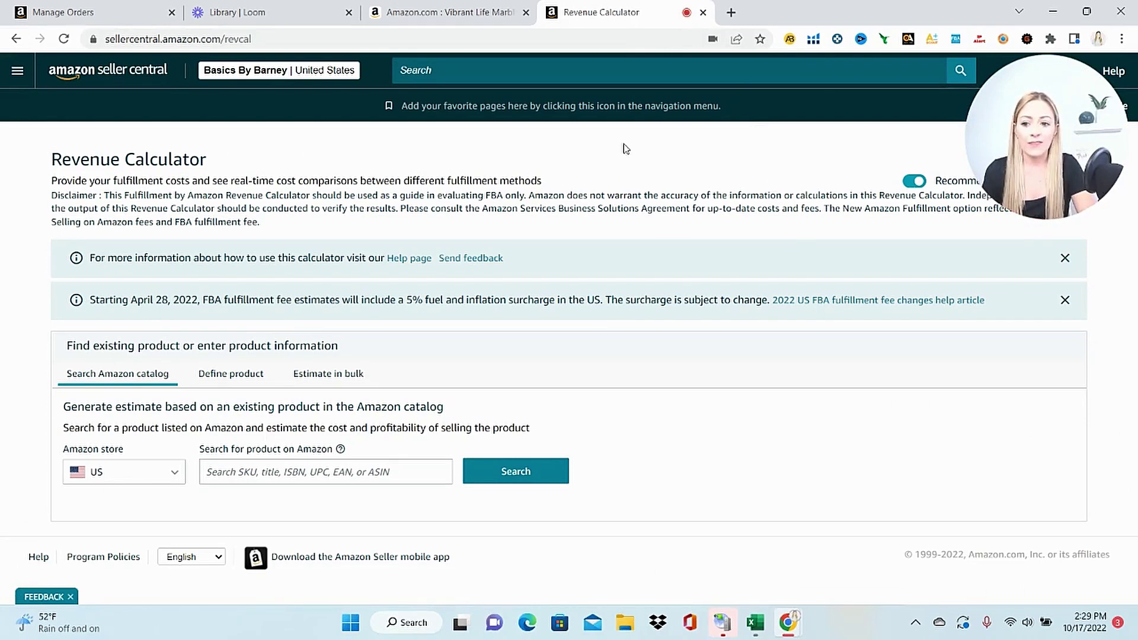
{"action": "left_click", "coordinate": [379, 473]}
{"action": "key", "text": "ctrl+v"}
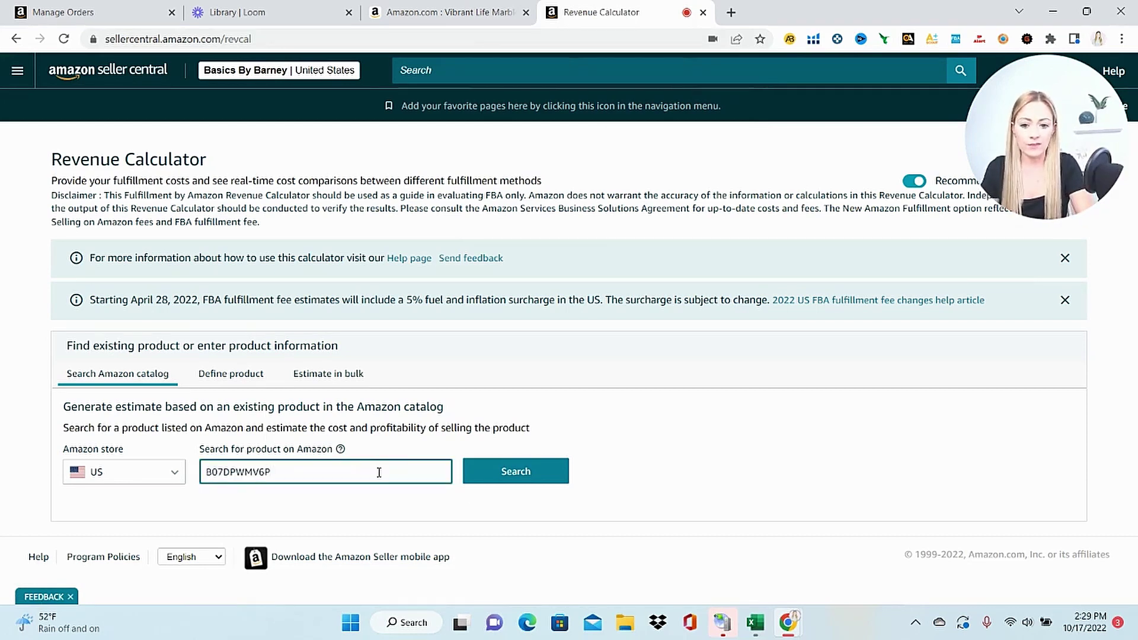
{"action": "left_click", "coordinate": [527, 482]}
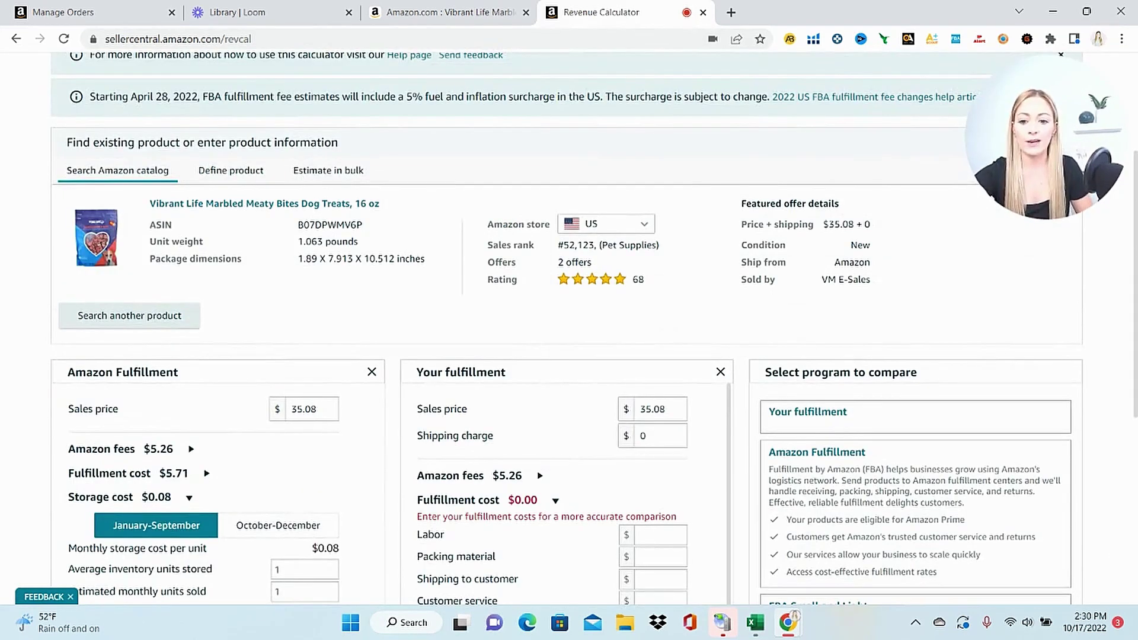
Step: Set the cost of goods sold to $5.00 under Amazon Fulfillment
{"action": "scroll", "coordinate": [569, 331], "scroll_direction": "down", "scroll_amount": 4}
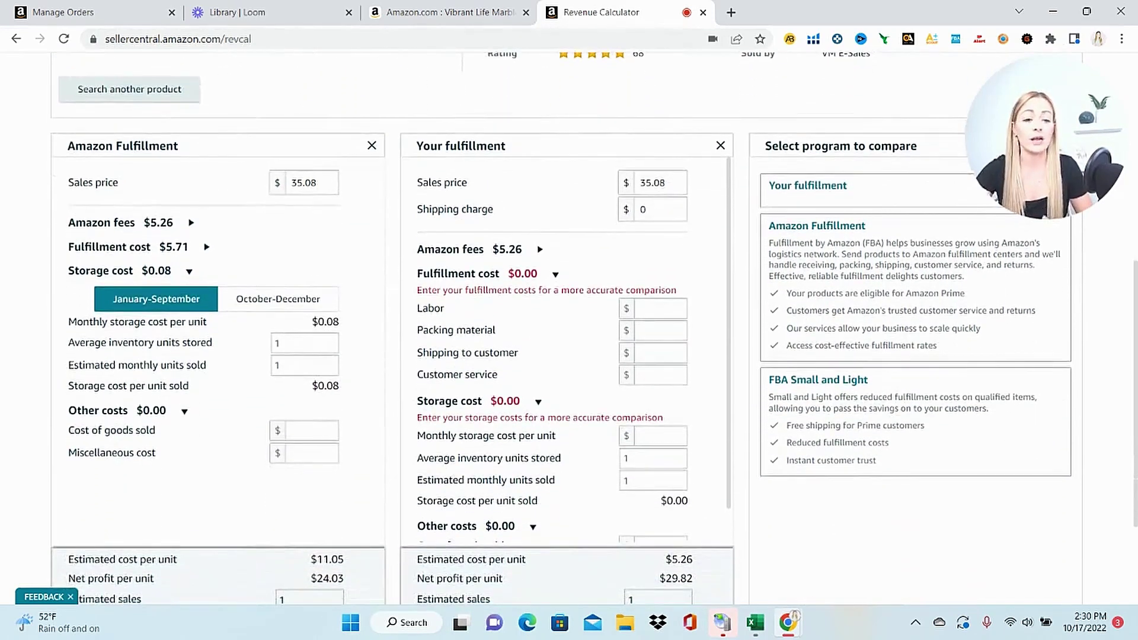
{"action": "scroll", "coordinate": [119, 279], "scroll_direction": "down", "scroll_amount": 1}
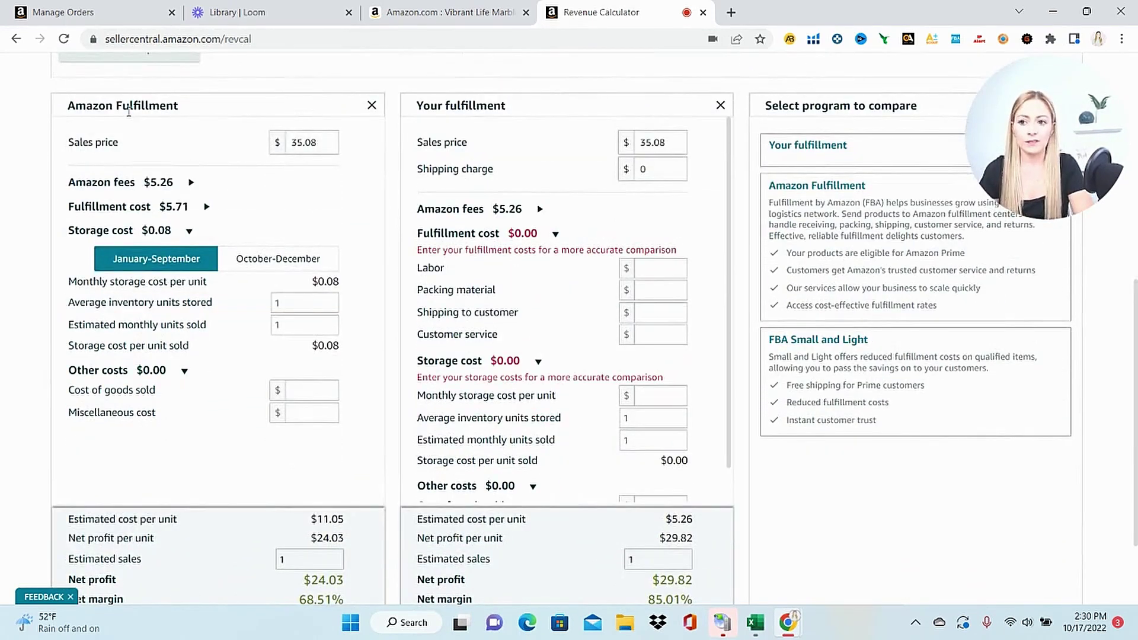
{"action": "scroll", "coordinate": [393, 221], "scroll_direction": "down", "scroll_amount": 2}
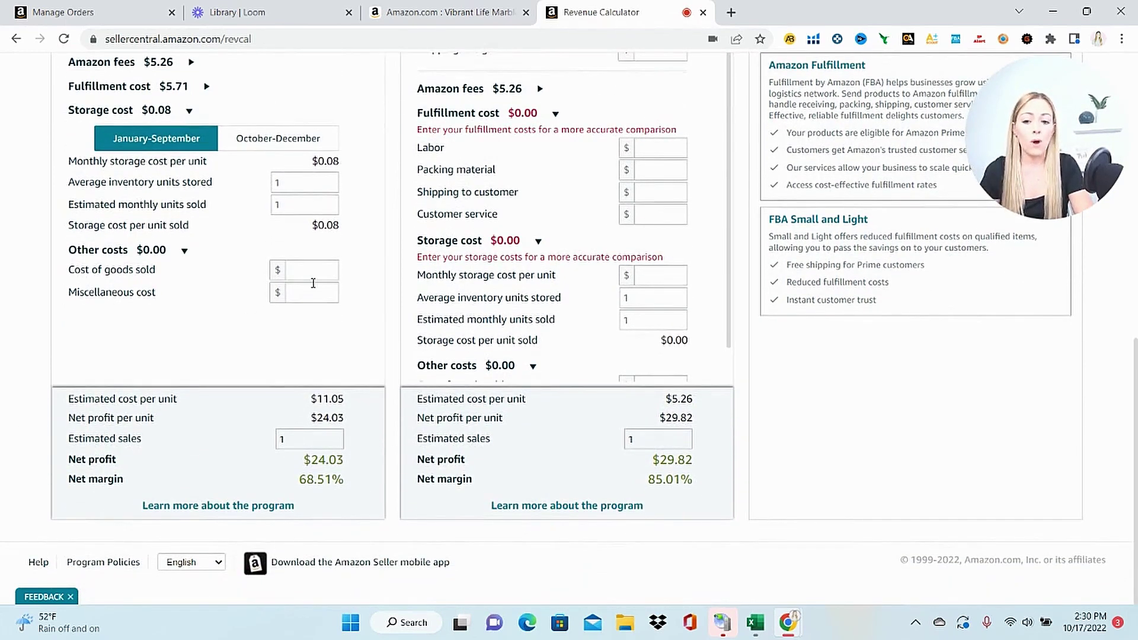
{"action": "left_click", "coordinate": [307, 273]}
{"action": "type", "text": "5.00"}
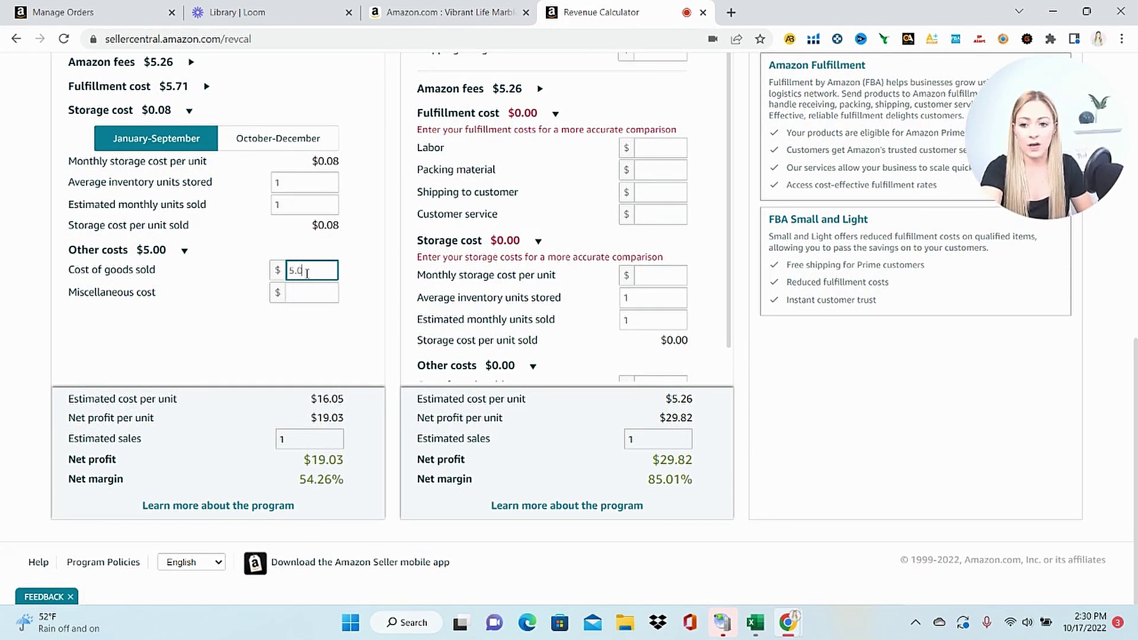
{"action": "left_click", "coordinate": [325, 457]}
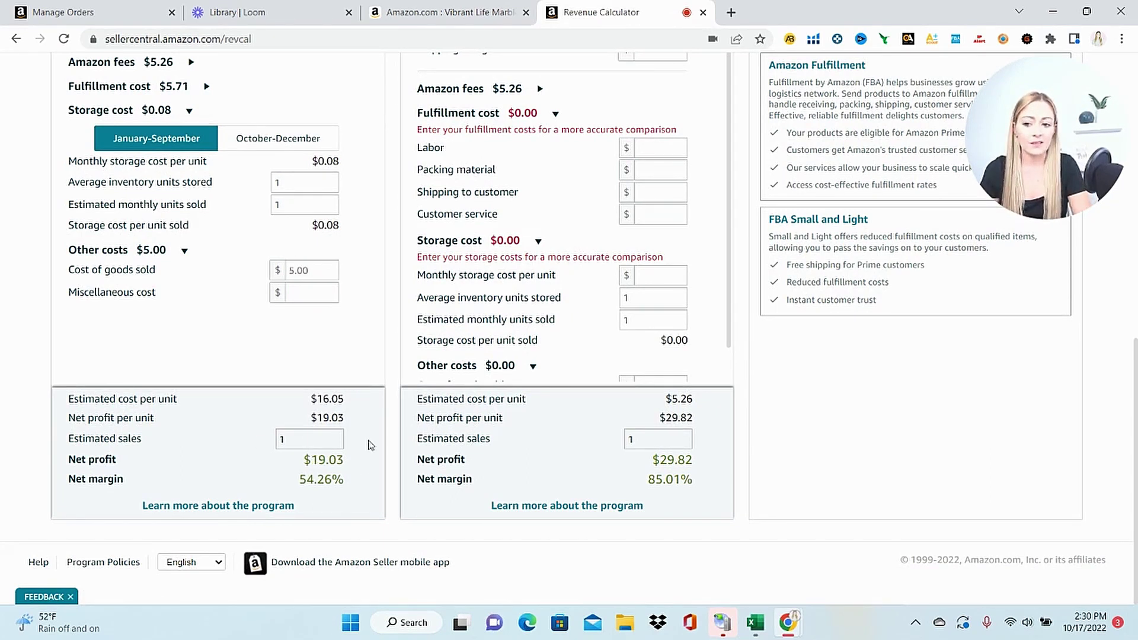
Step: Set both the cost of goods sold and the miscellaneous cost to $5.00 under Your fulfillment
{"action": "left_click_drag", "start_coordinate": [729, 348], "coordinate": [735, 382]}
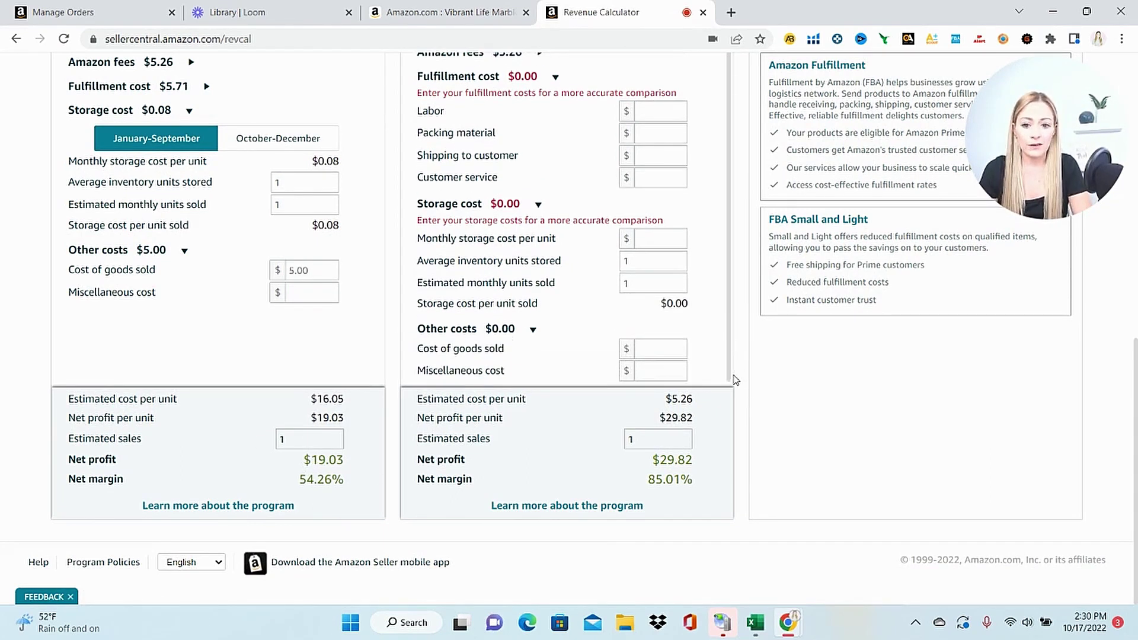
{"action": "left_click", "coordinate": [674, 349]}
{"action": "type", "text": "5.00"}
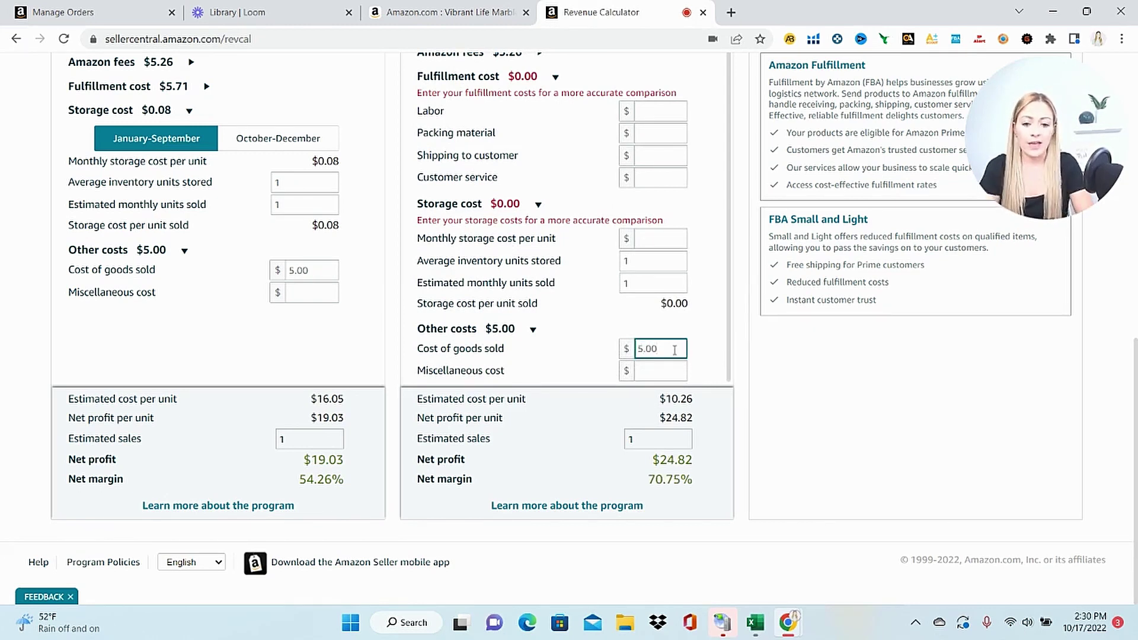
{"action": "left_click", "coordinate": [767, 415]}
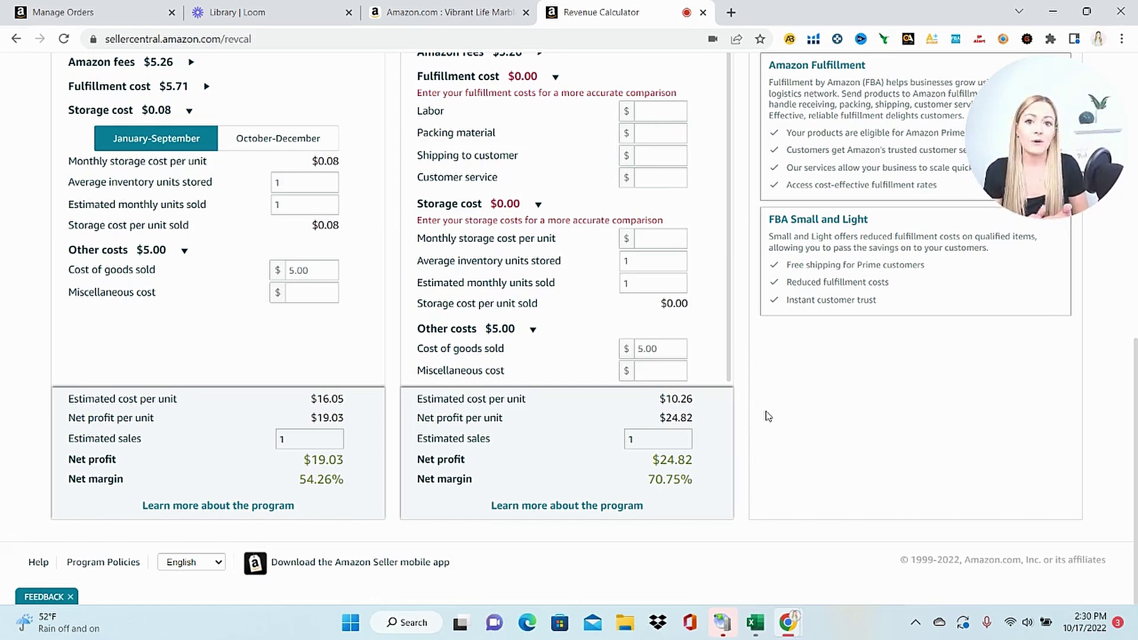
{"action": "left_click", "coordinate": [652, 371]}
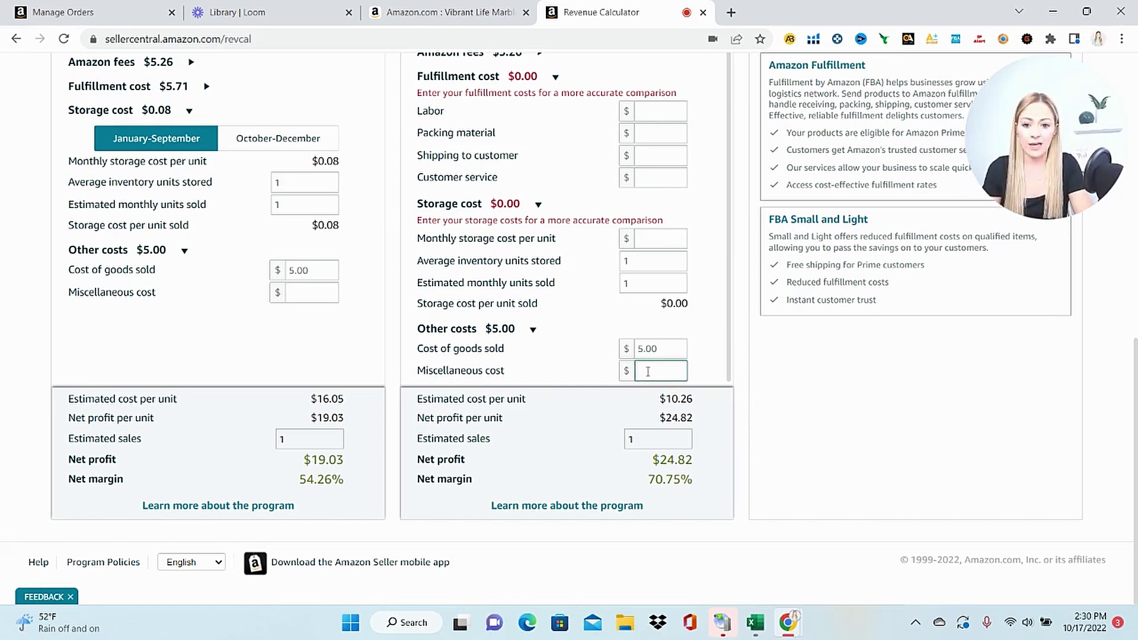
{"action": "type", "text": "5.00"}
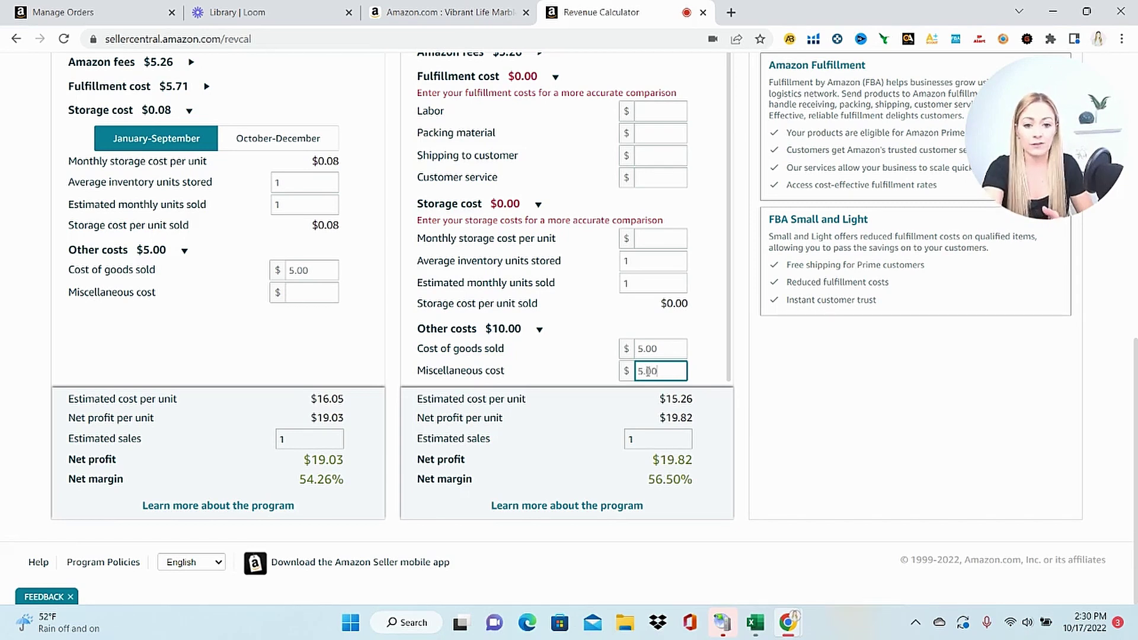
{"action": "left_click", "coordinate": [781, 437]}
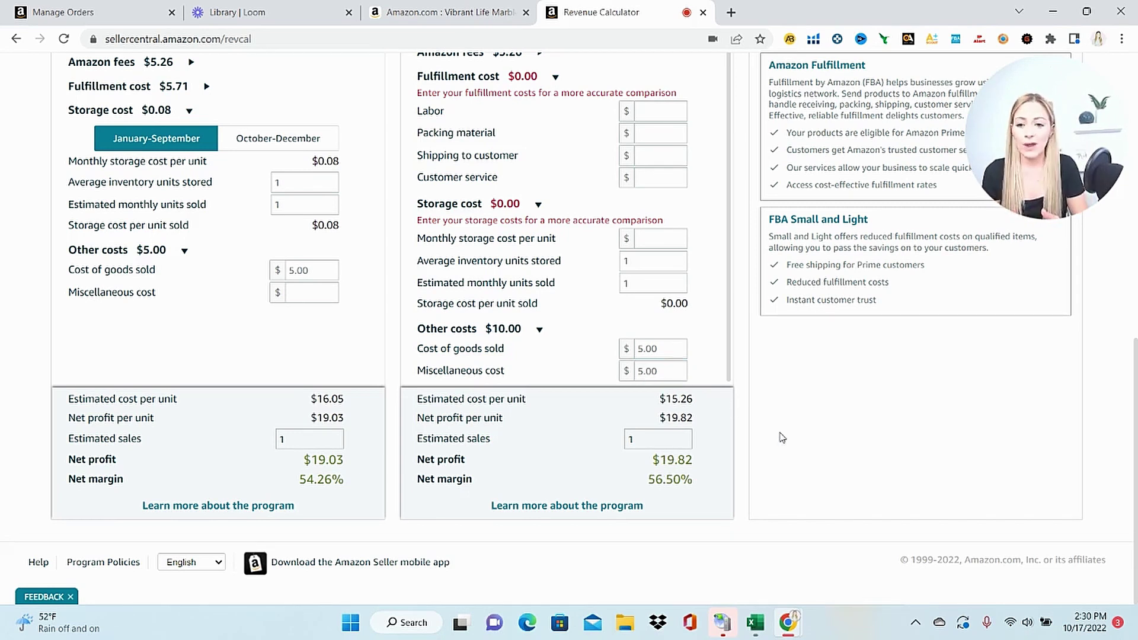